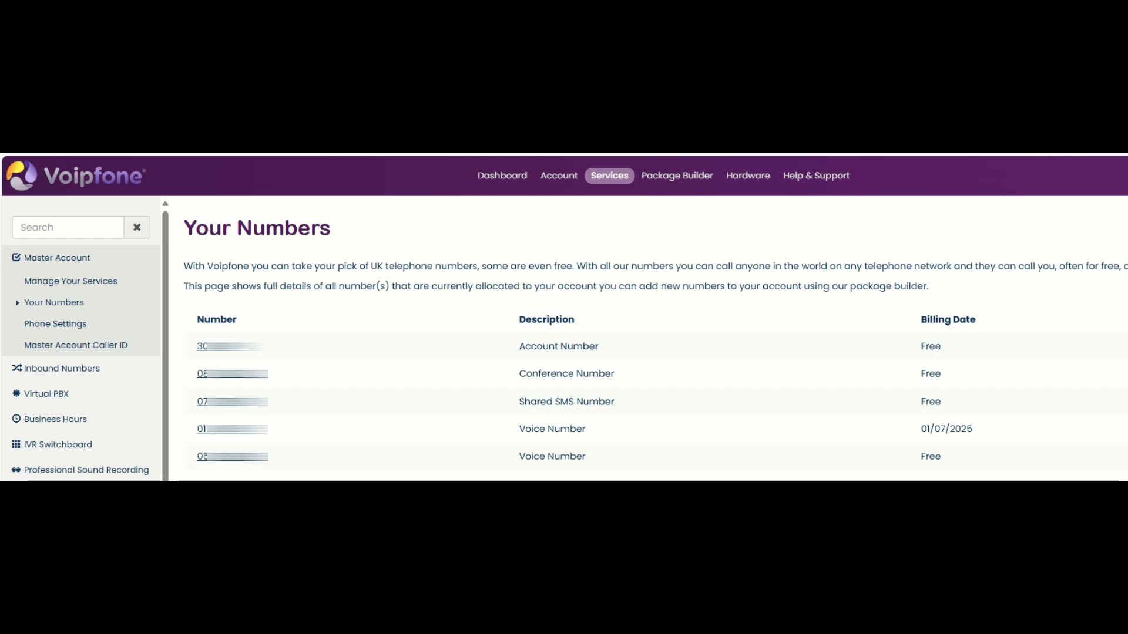
Open the UK phone numbers page of the package builder and choose UK Local as the number type.
click(595, 171)
click(672, 179)
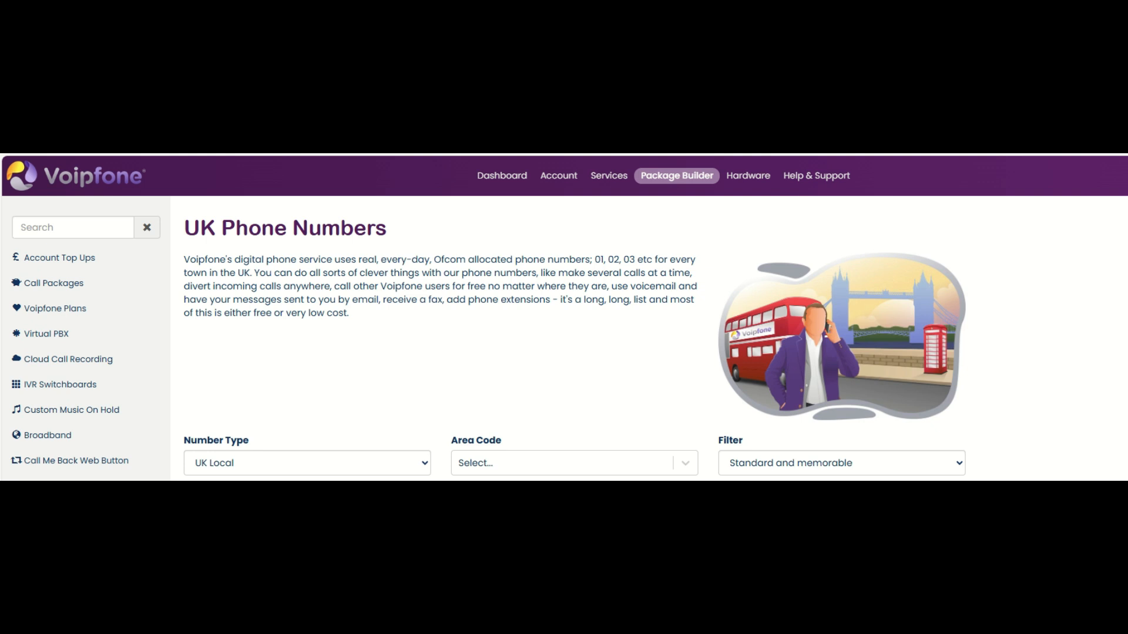
click(415, 466)
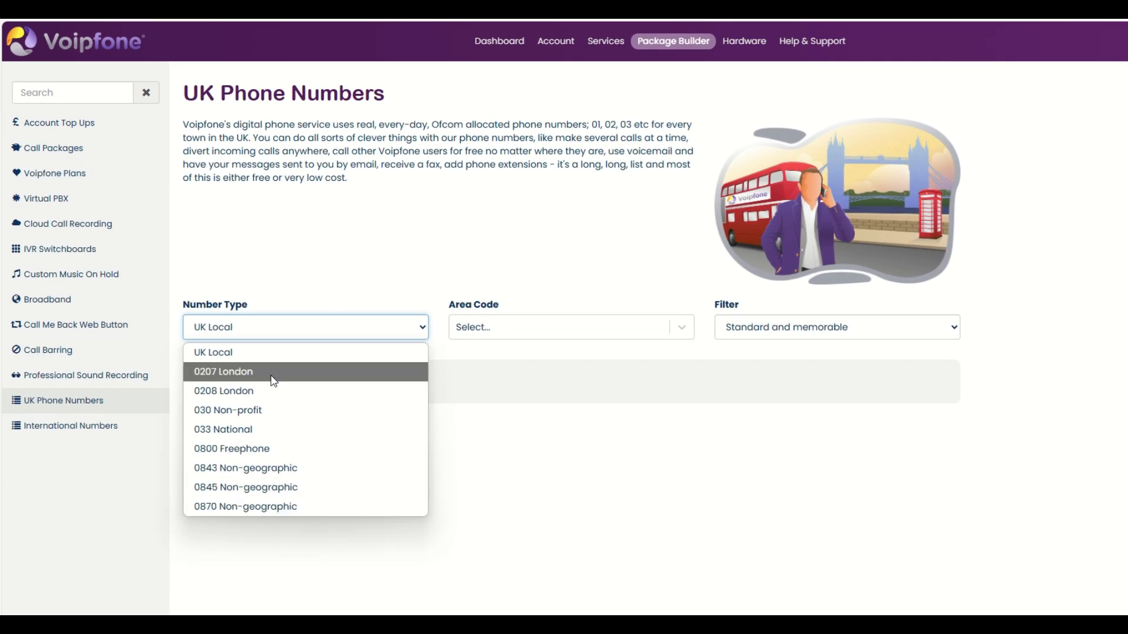
click(252, 360)
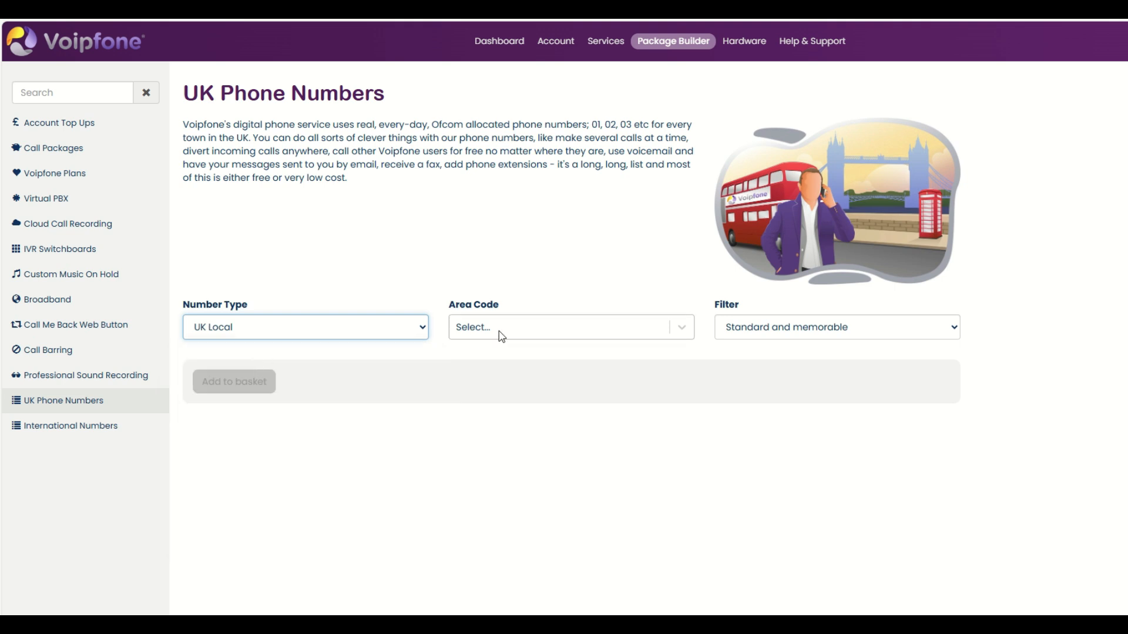
Browse the area codes offered for UK local numbers and search them for 011.
click(511, 328)
scroll(558, 414, down, 15)
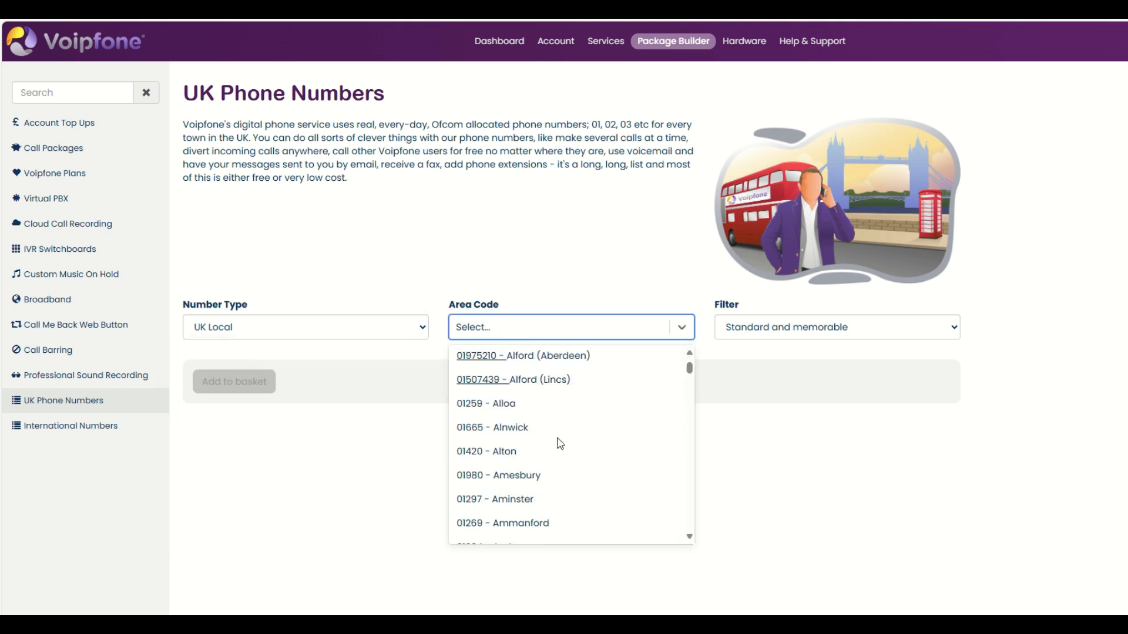
scroll(558, 462, down, 15)
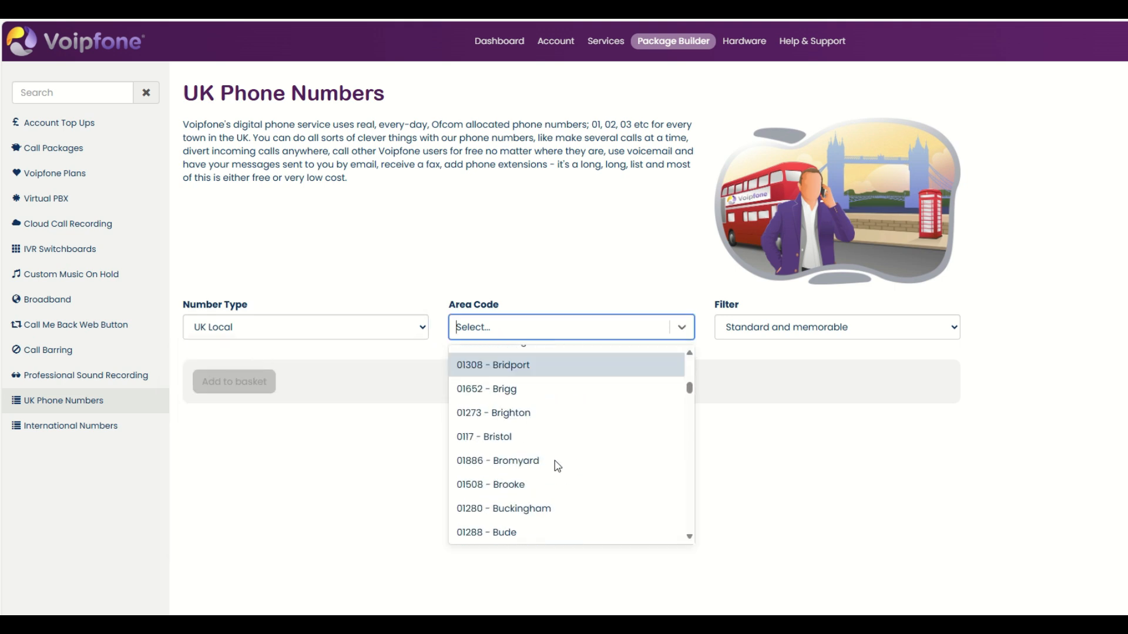
drag(690, 396, 691, 360)
scroll(611, 423, down, 2)
scroll(612, 428, down, 5)
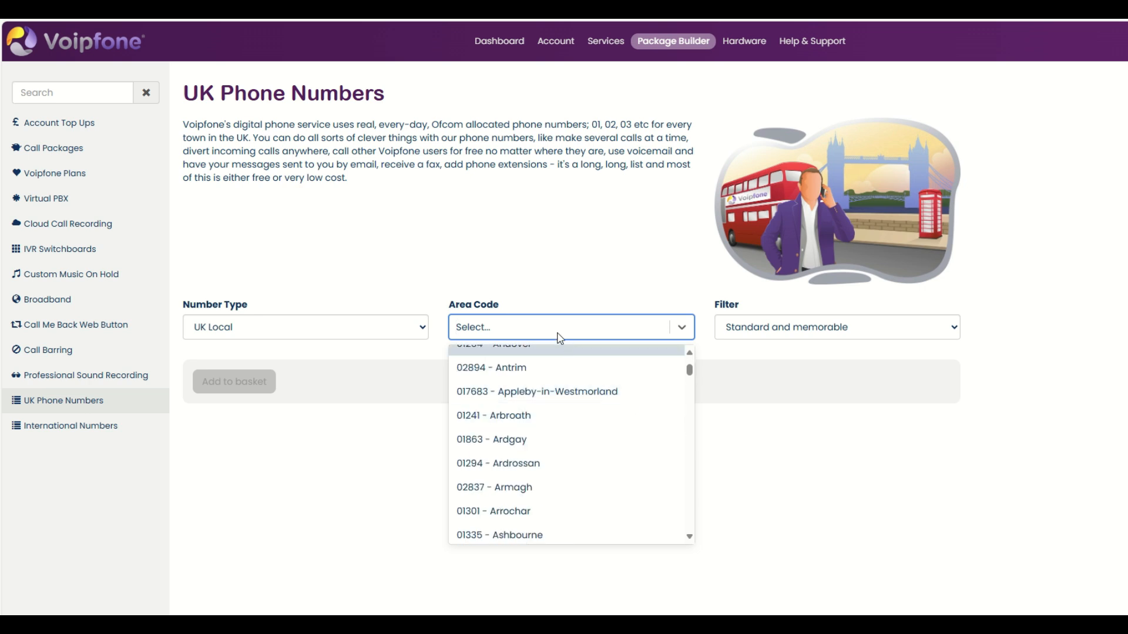
text(011)
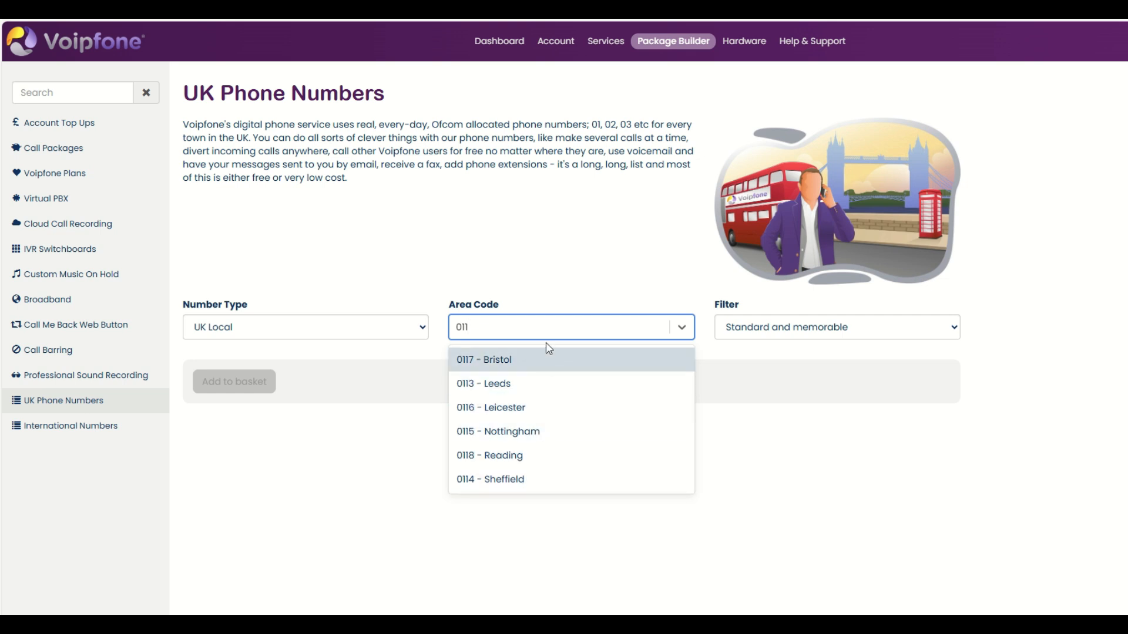
key(BackSpace)
key(BackSpace)
key(BackSpace)
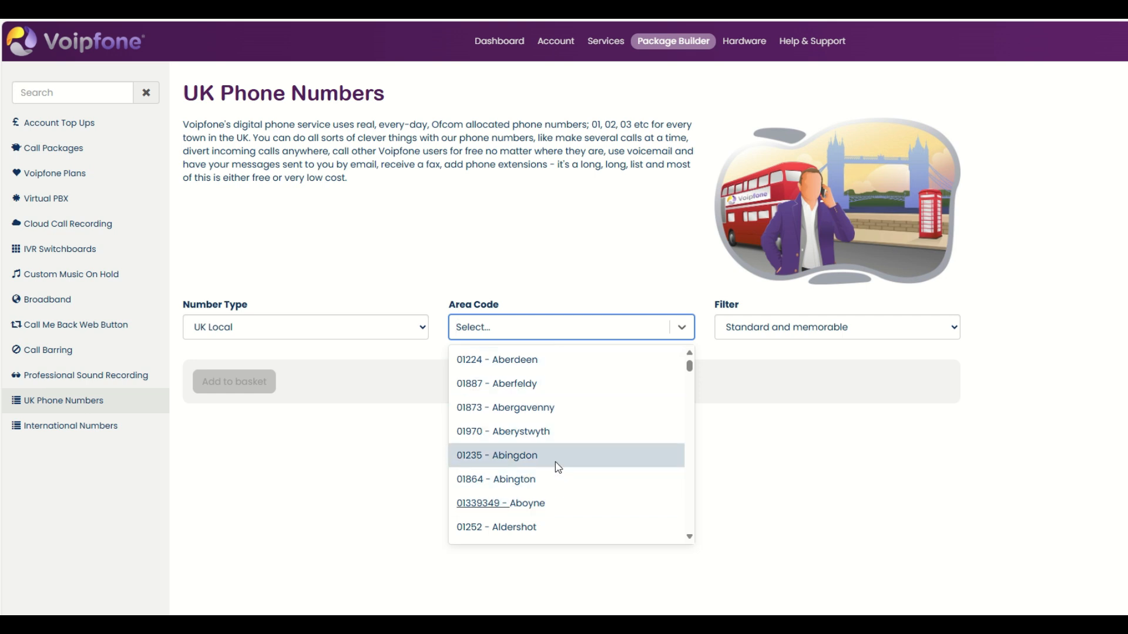
Choose the 01224 - Aberdeen area code and filter the offered numbers to Standard.
click(561, 365)
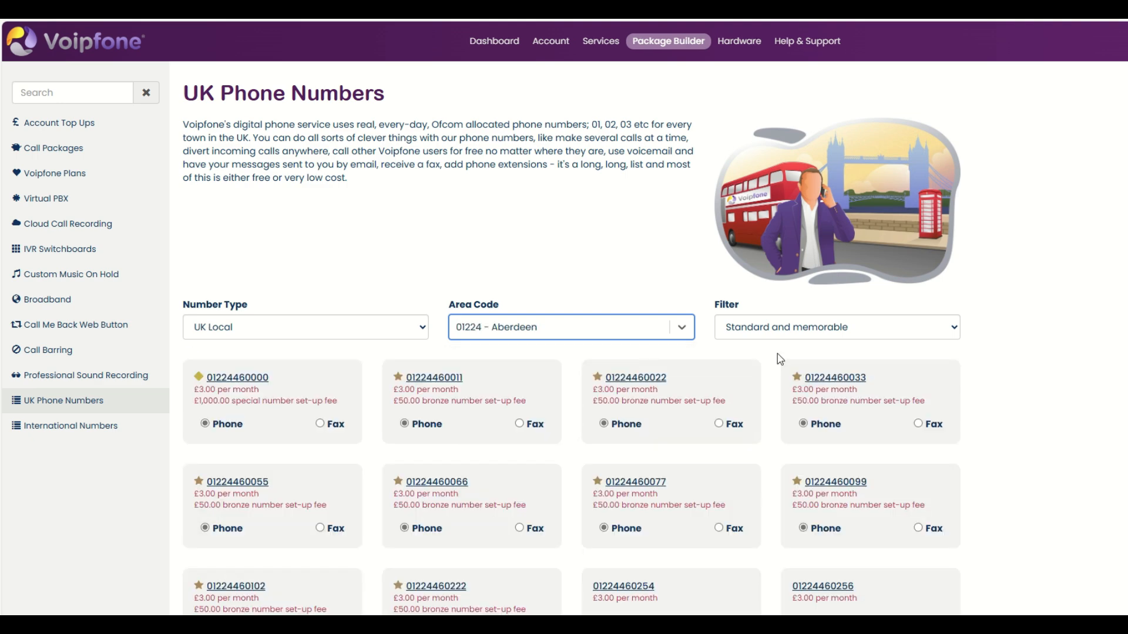
click(820, 338)
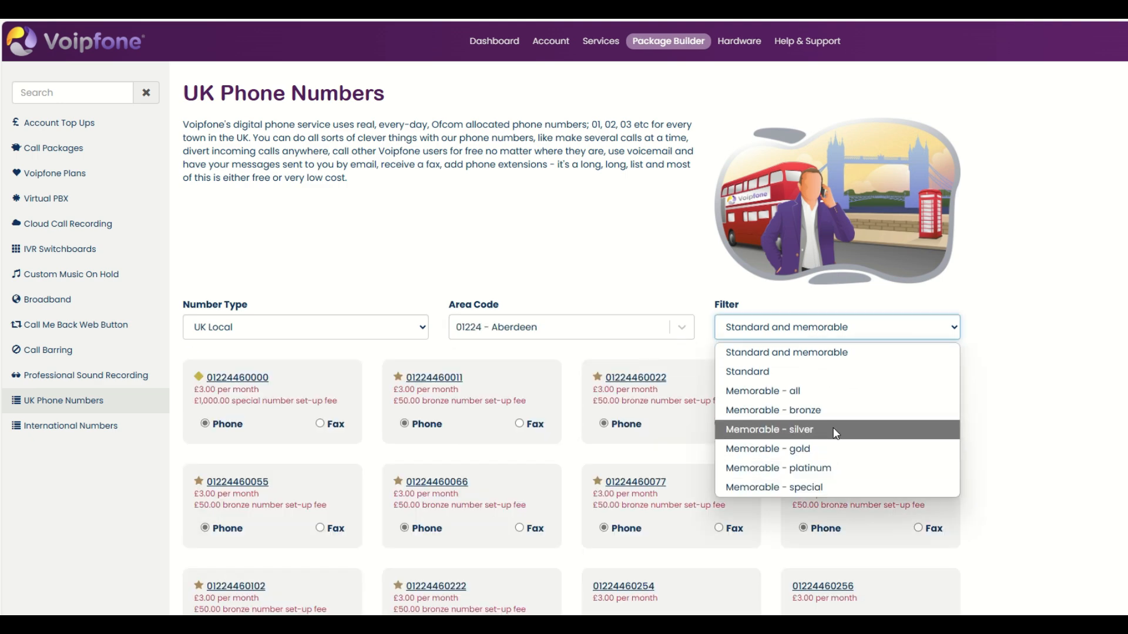
click(829, 371)
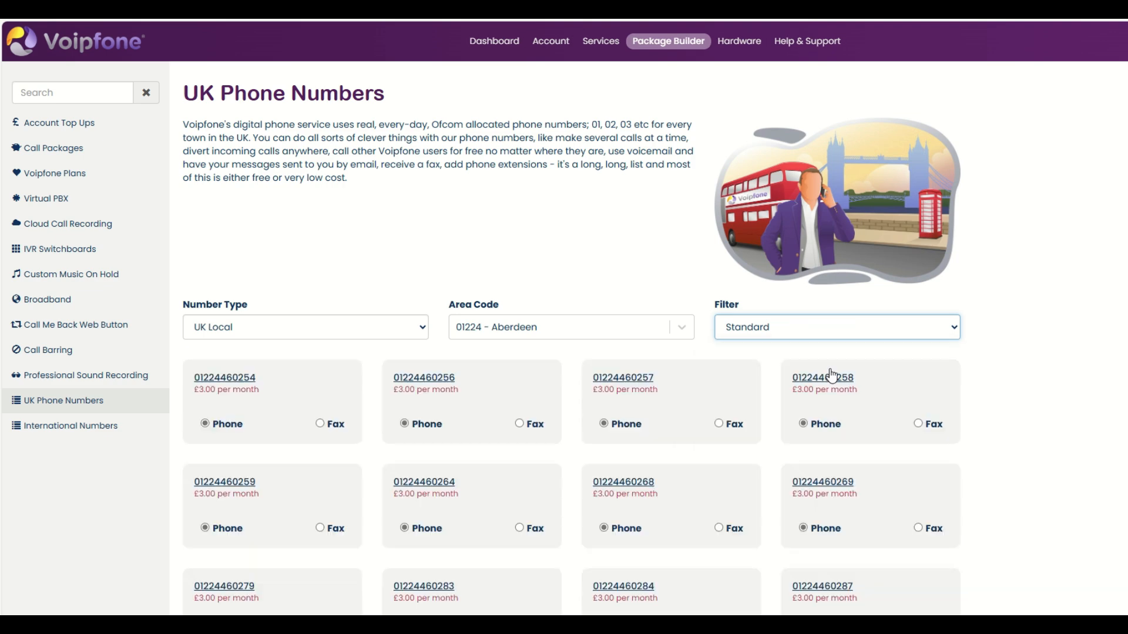
Select the second standard Aberdeen number for phone use and remove it from the selection again.
click(408, 425)
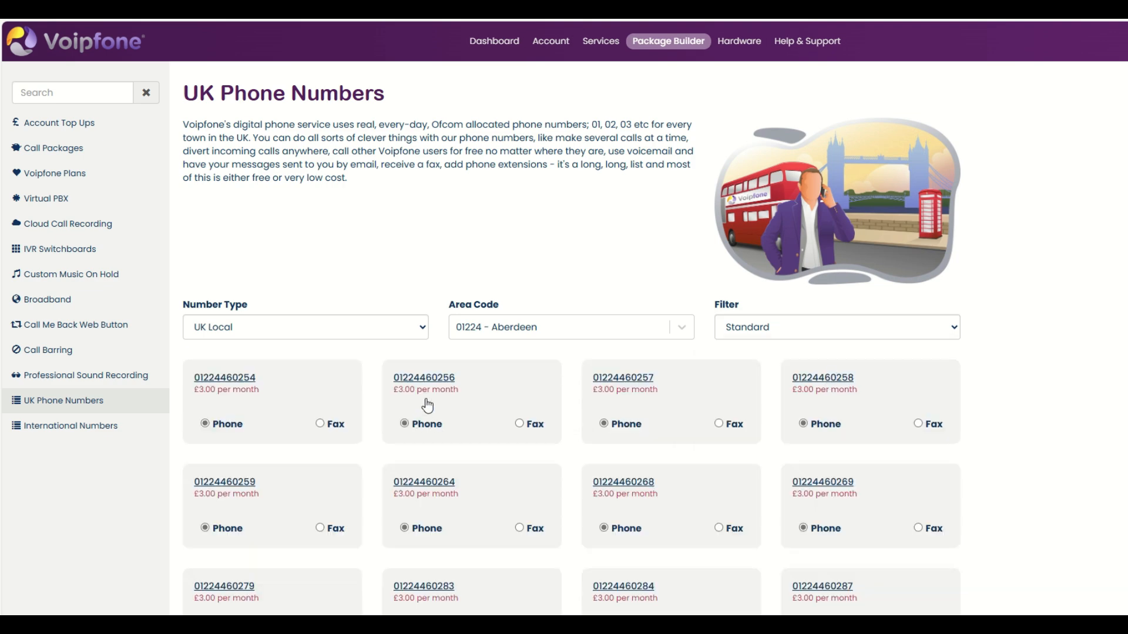
click(430, 381)
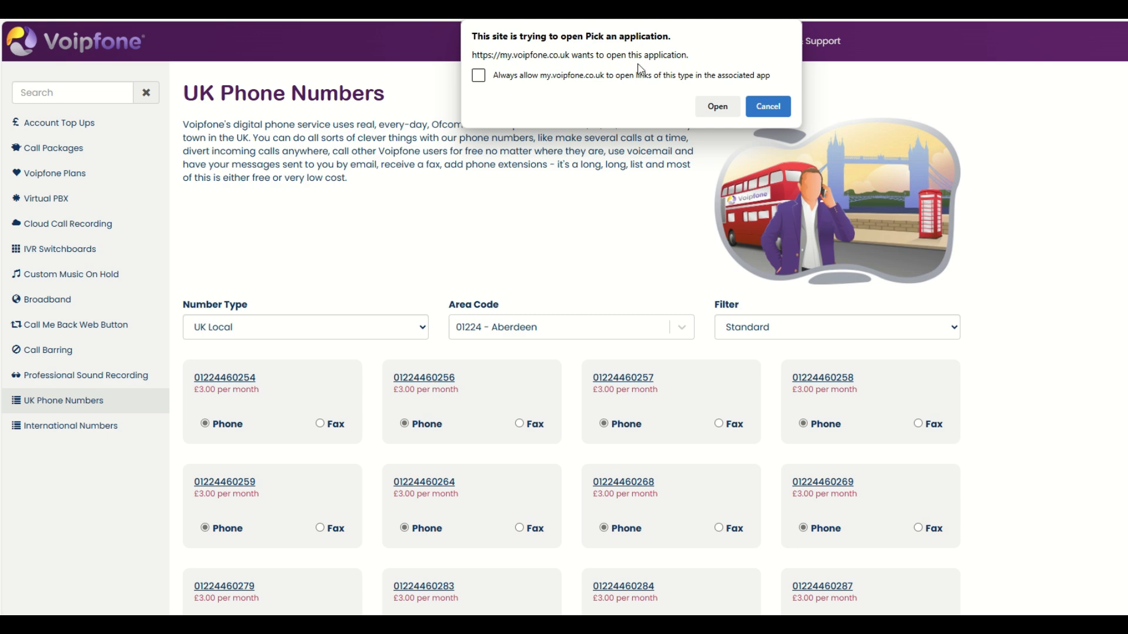
click(770, 107)
click(449, 421)
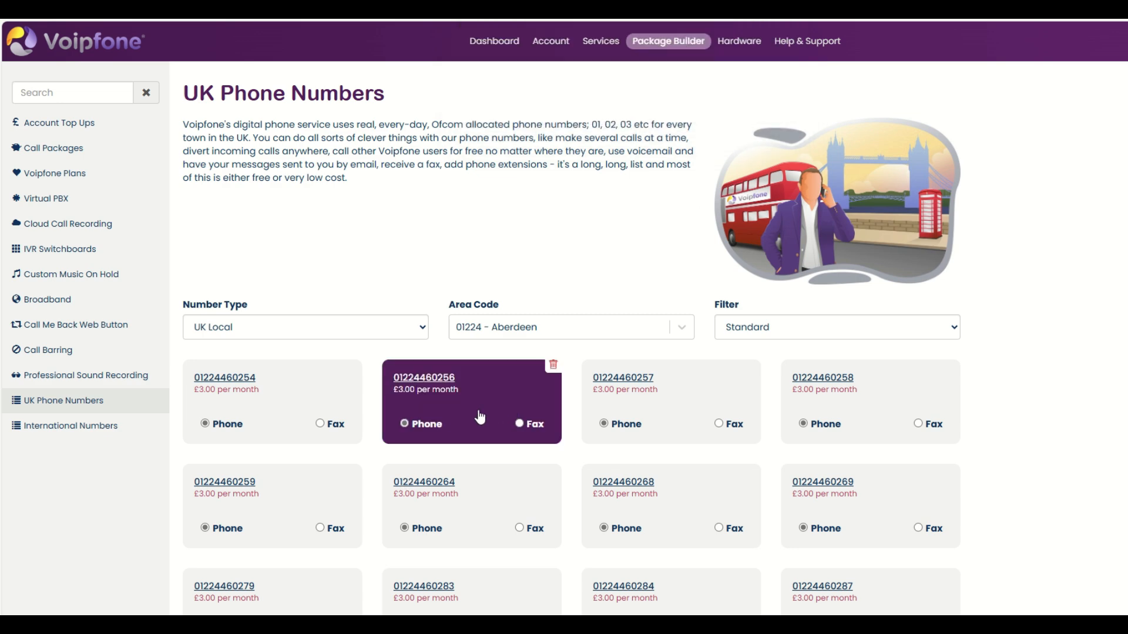
scroll(606, 395, down, 5)
scroll(609, 398, up, 5)
click(553, 368)
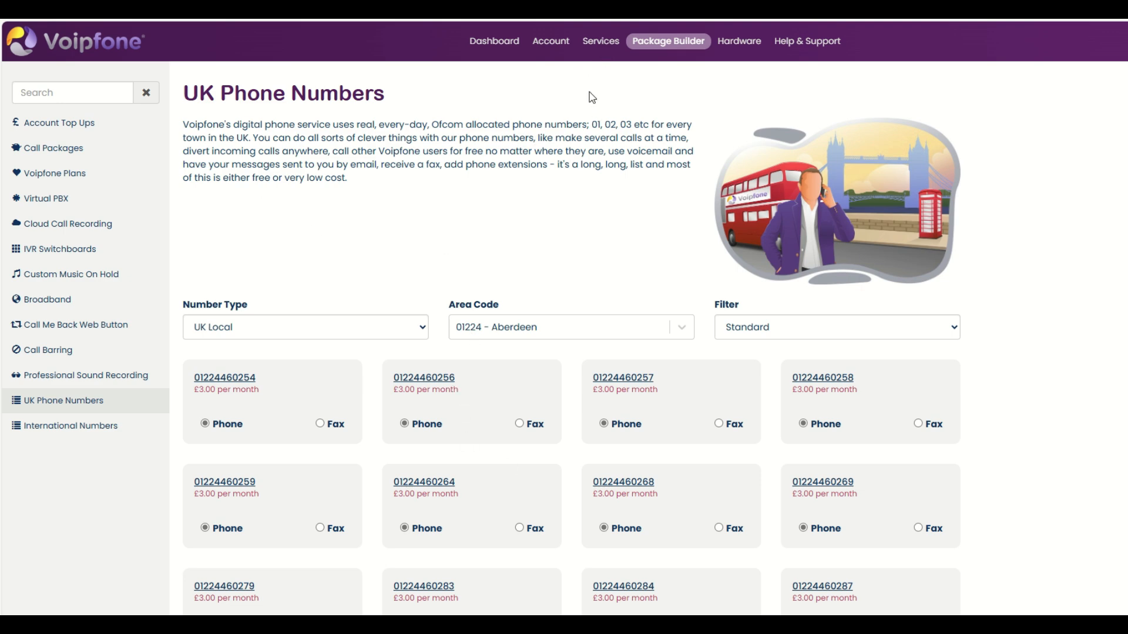
Open the master account's phone settings in Services to view its SIP username and server.
click(596, 47)
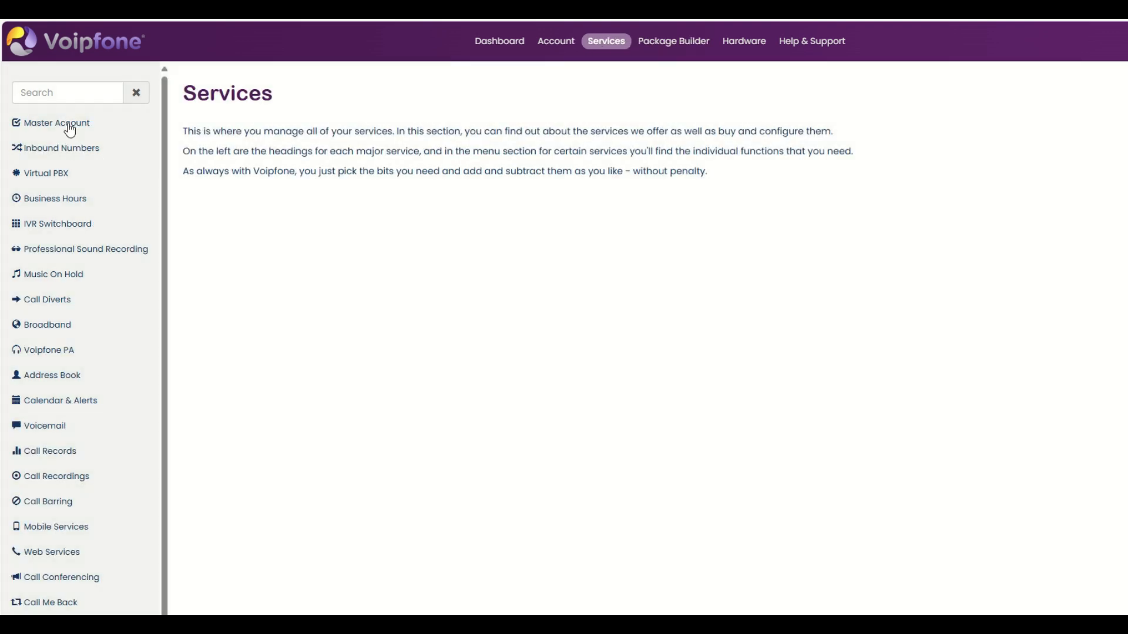
click(69, 128)
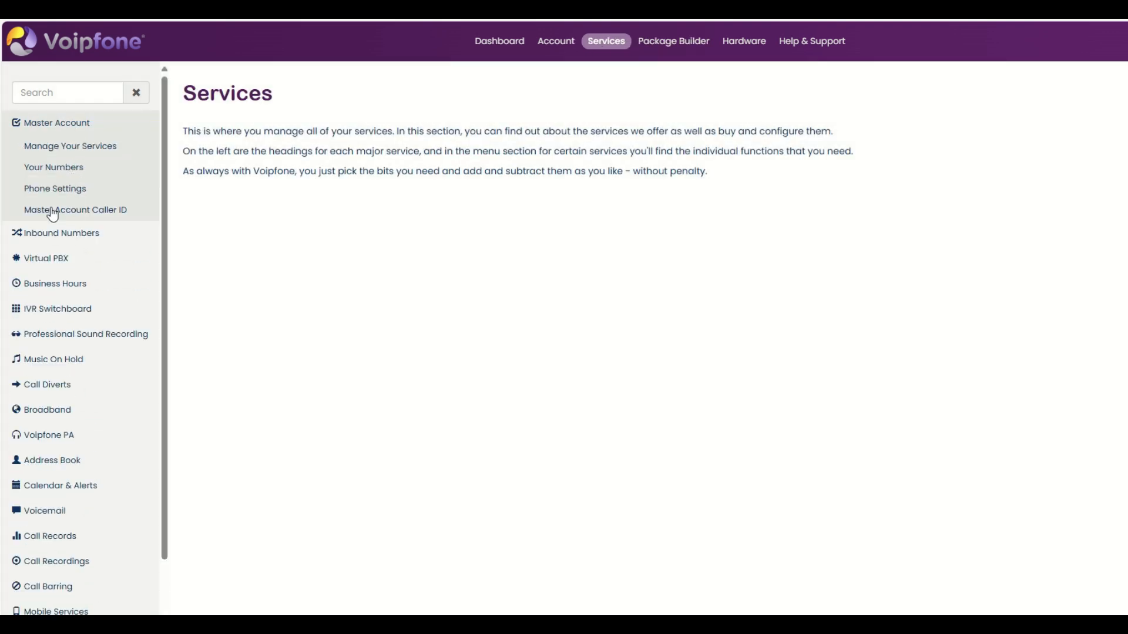
click(51, 187)
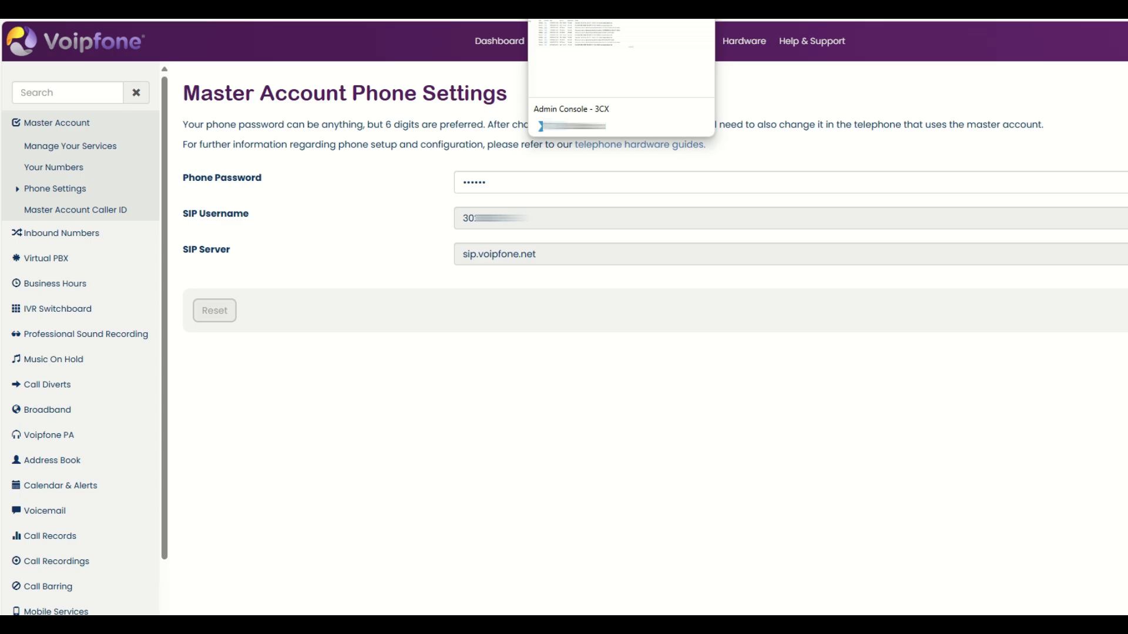
Switch to the 3CX Admin Console, inspect the existing VOIPFONE trunk under Voice & Chat and return to the trunk list.
click(564, 9)
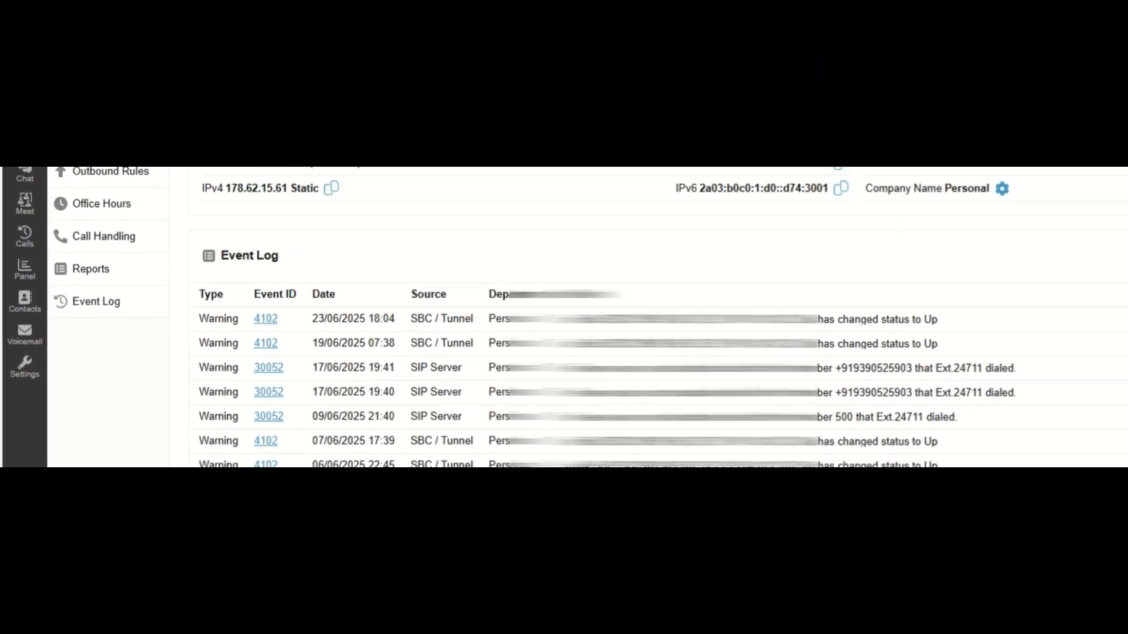
click(108, 241)
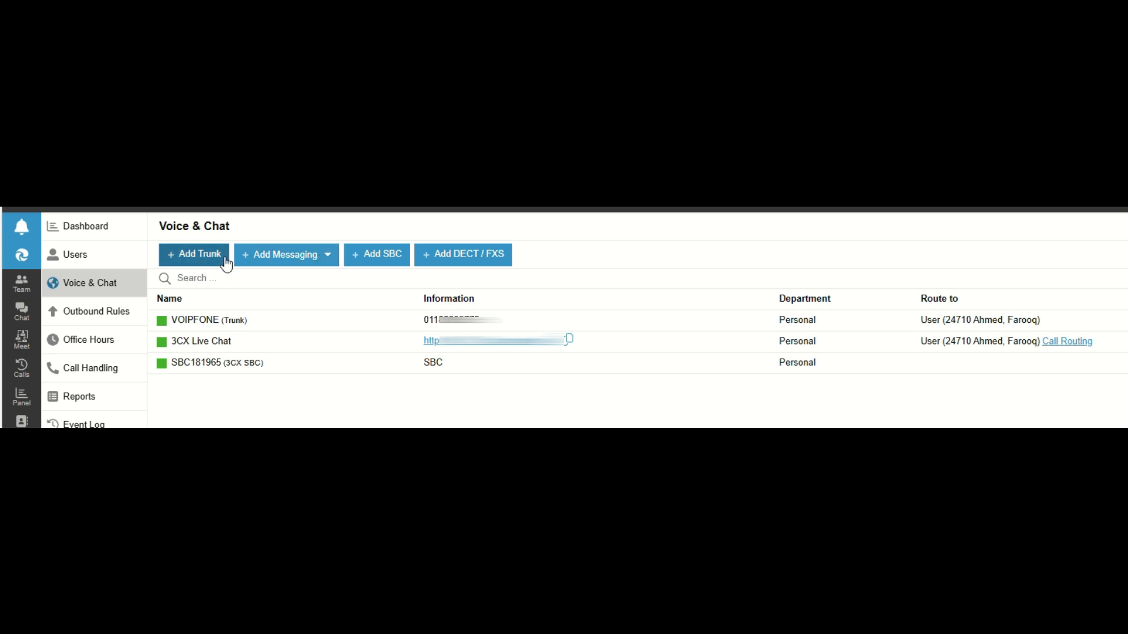
click(272, 329)
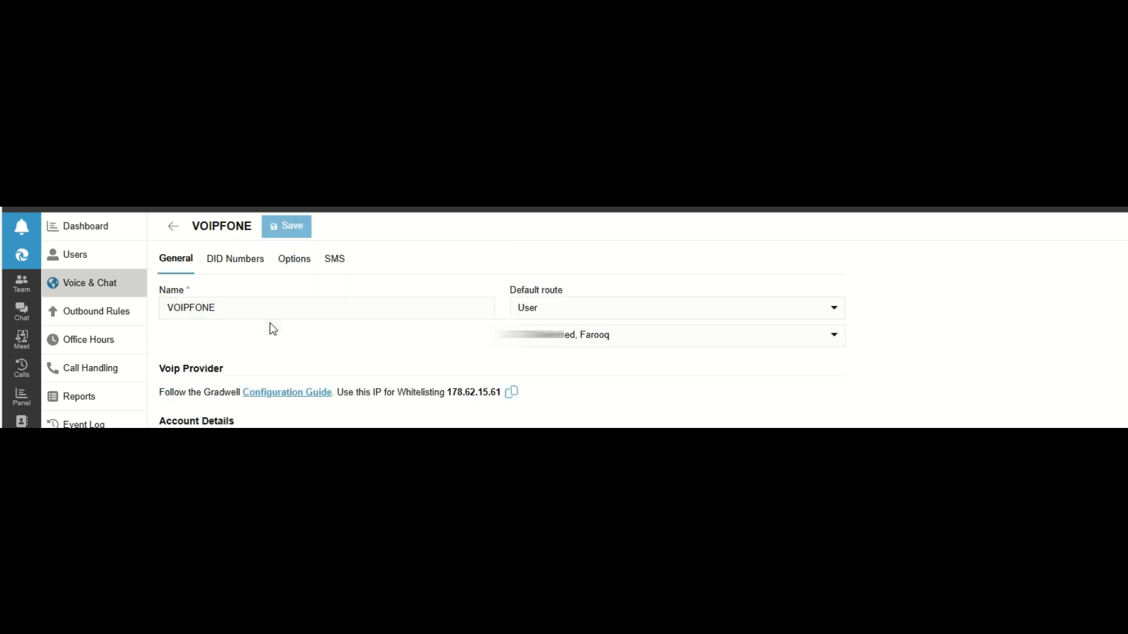
click(170, 227)
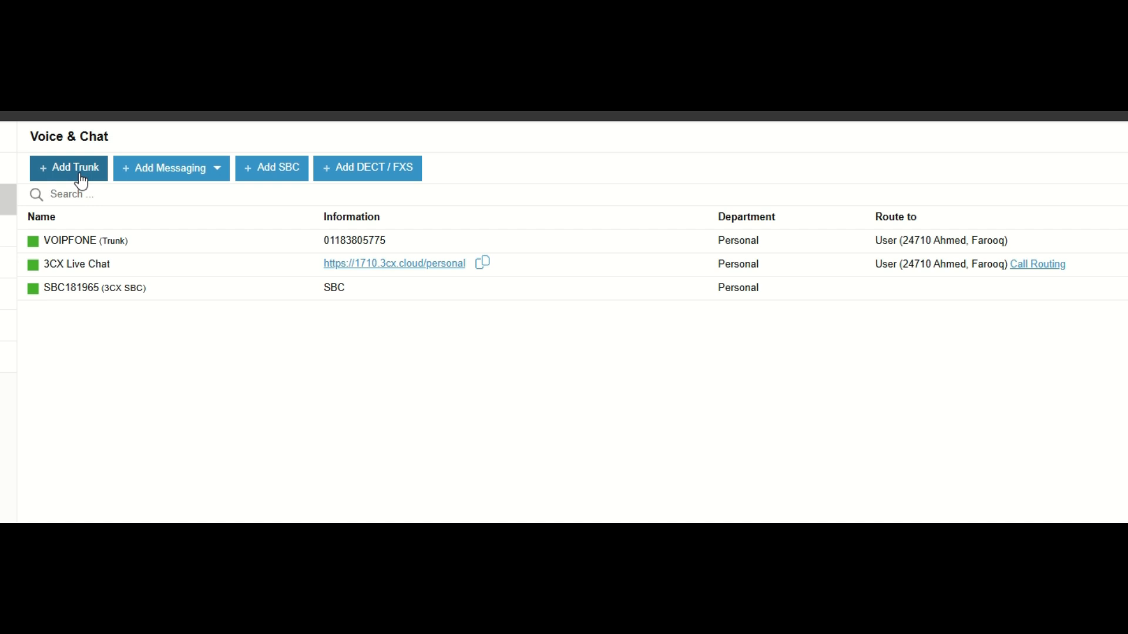
Start adding a SIP trunk with UK as the country and Gradwell as the provider.
click(81, 177)
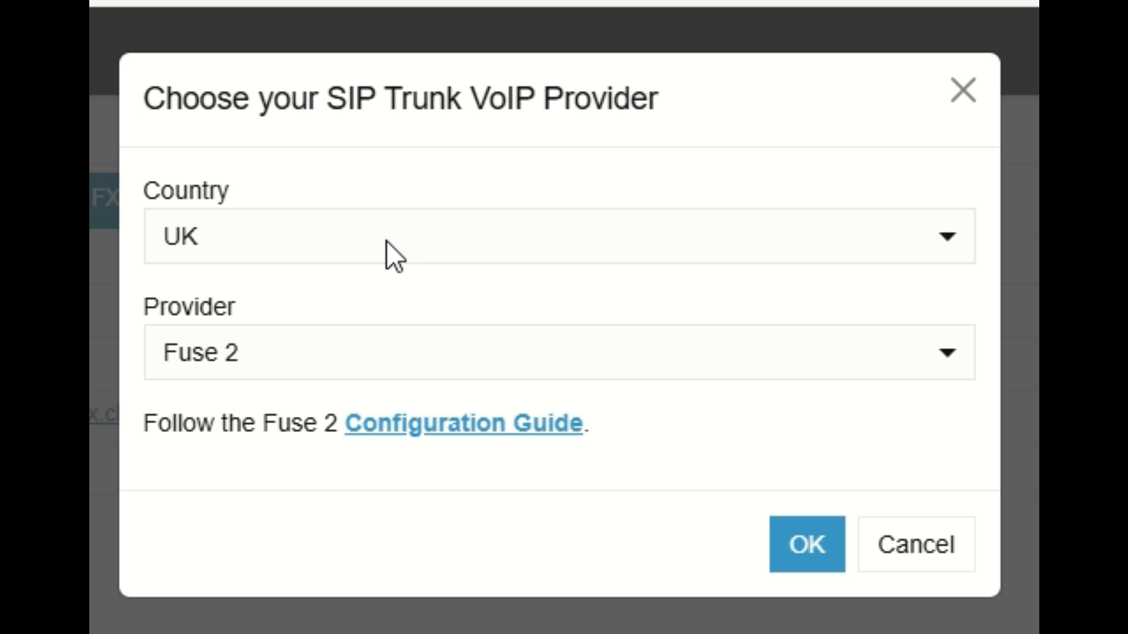
click(376, 353)
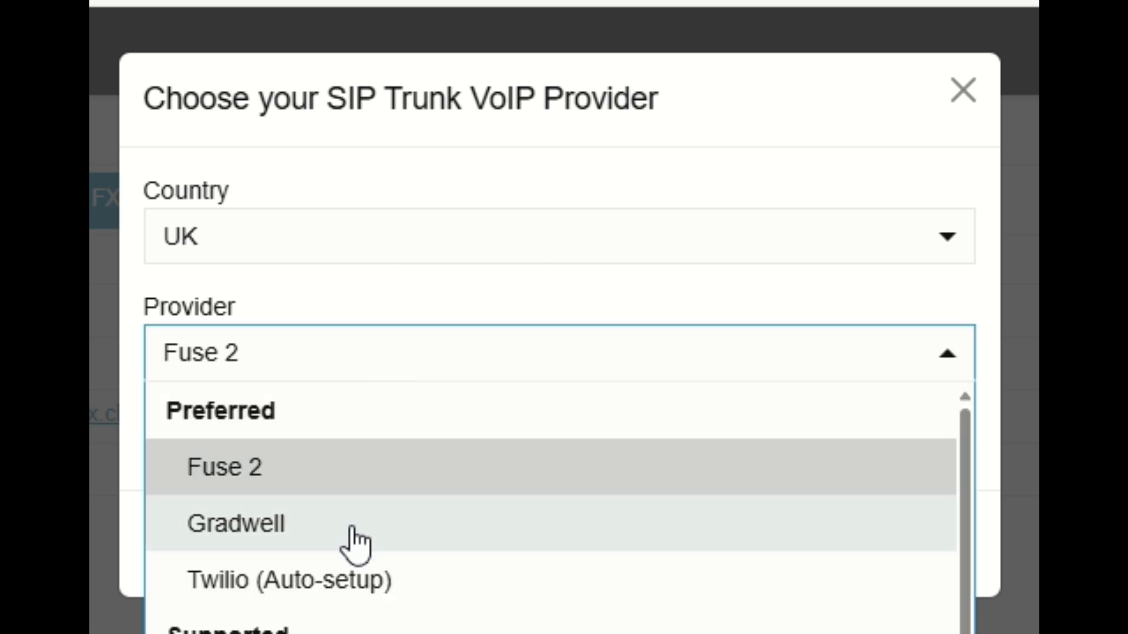
click(362, 303)
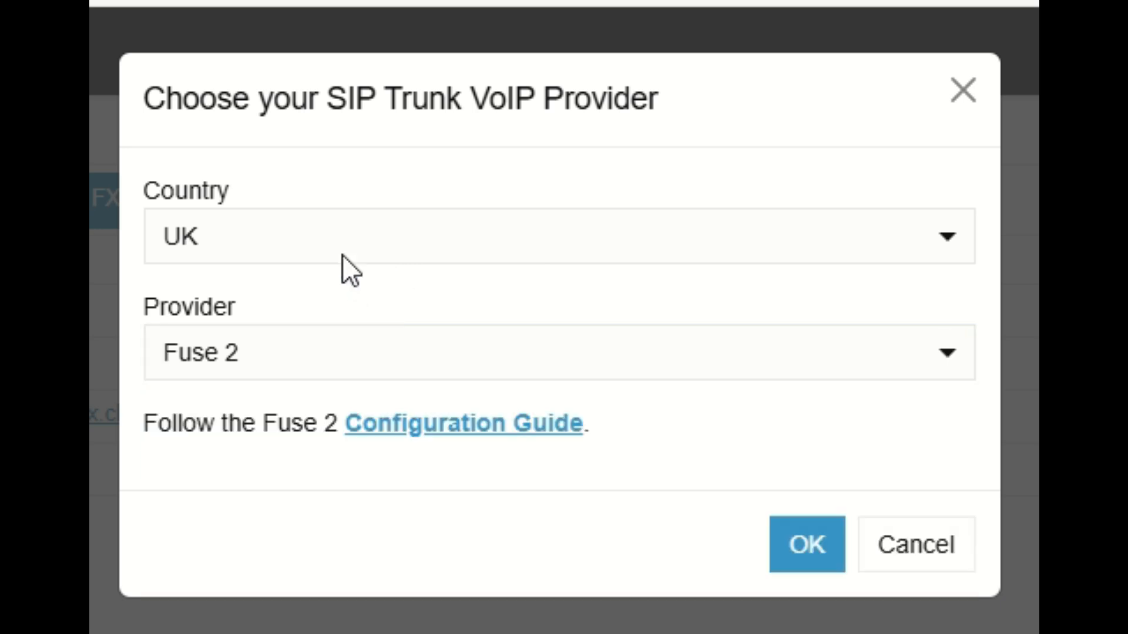
click(284, 351)
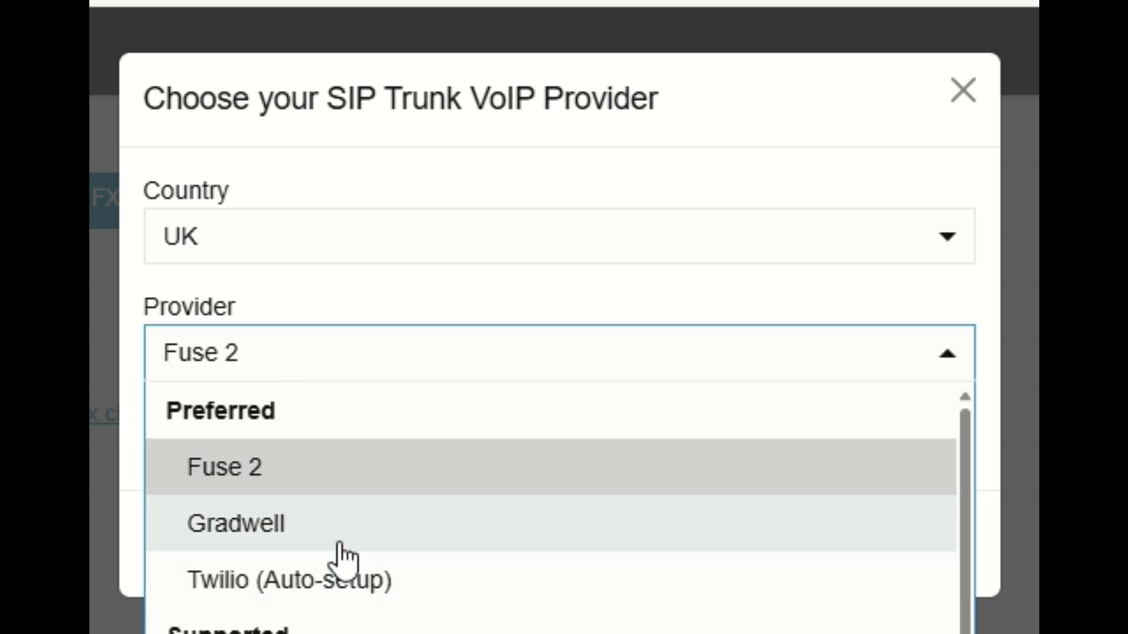
click(321, 519)
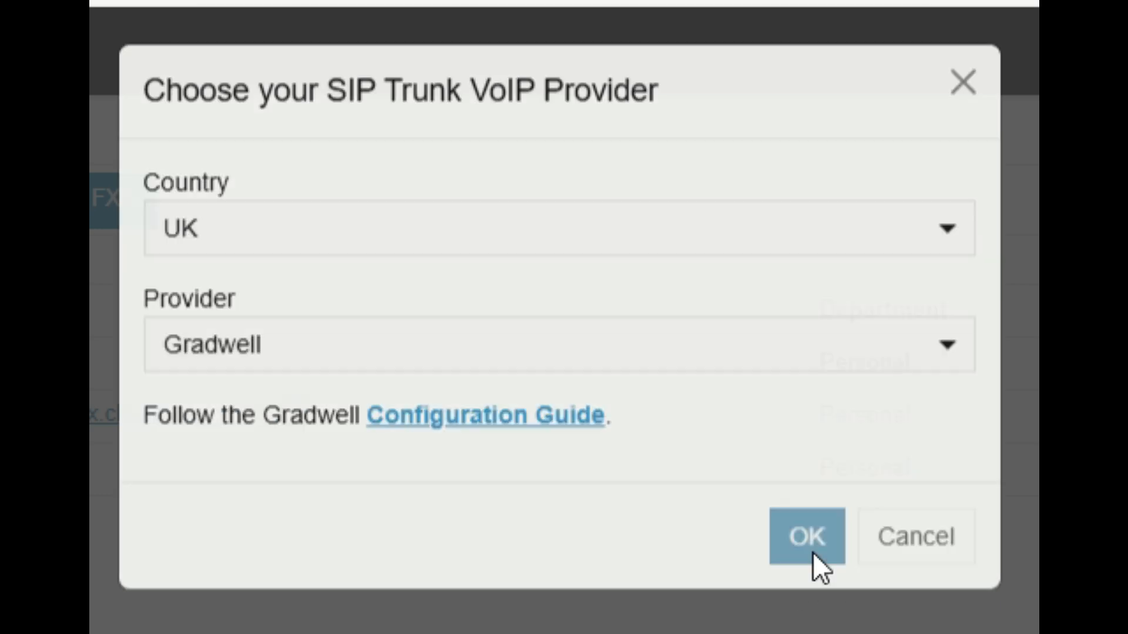
click(814, 559)
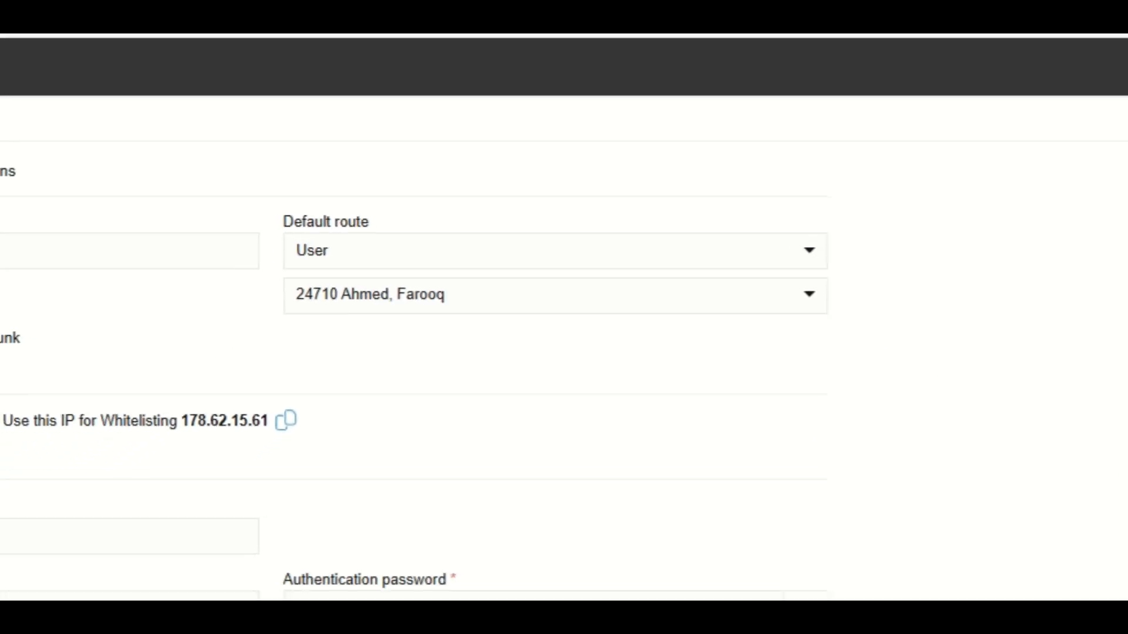
Name the new trunk Voipfone-UK.
click(147, 224)
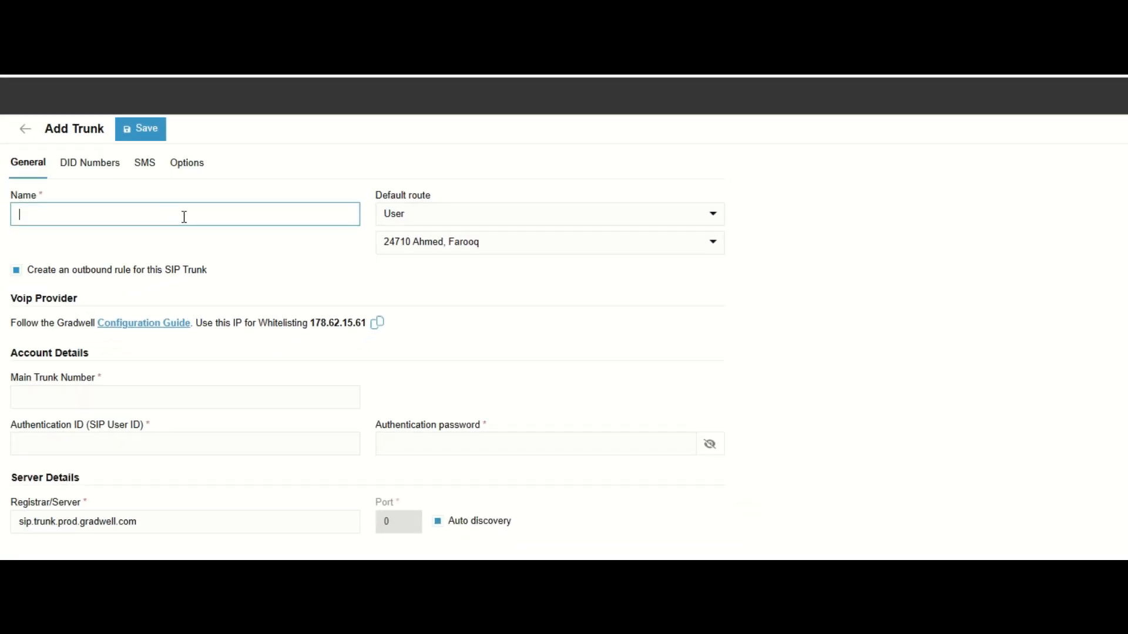
text(Vou)
key(BackSpace)
key(BackSpace)
text(oipfone-UK)
click(213, 399)
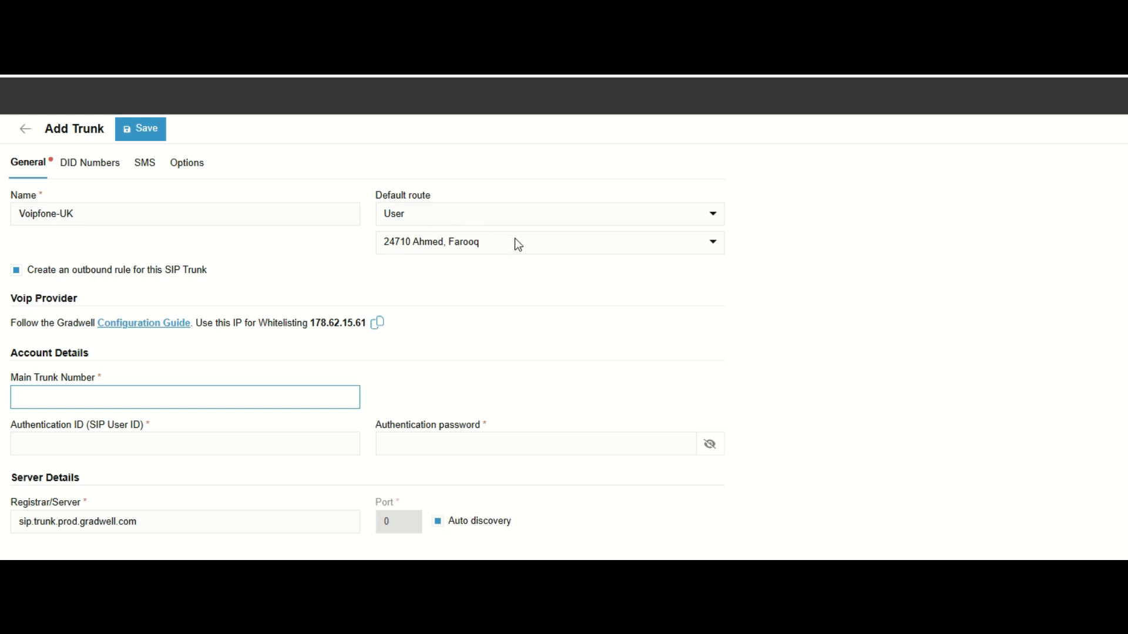
Review which users can be chosen as the new trunk's default route.
click(480, 251)
click(920, 249)
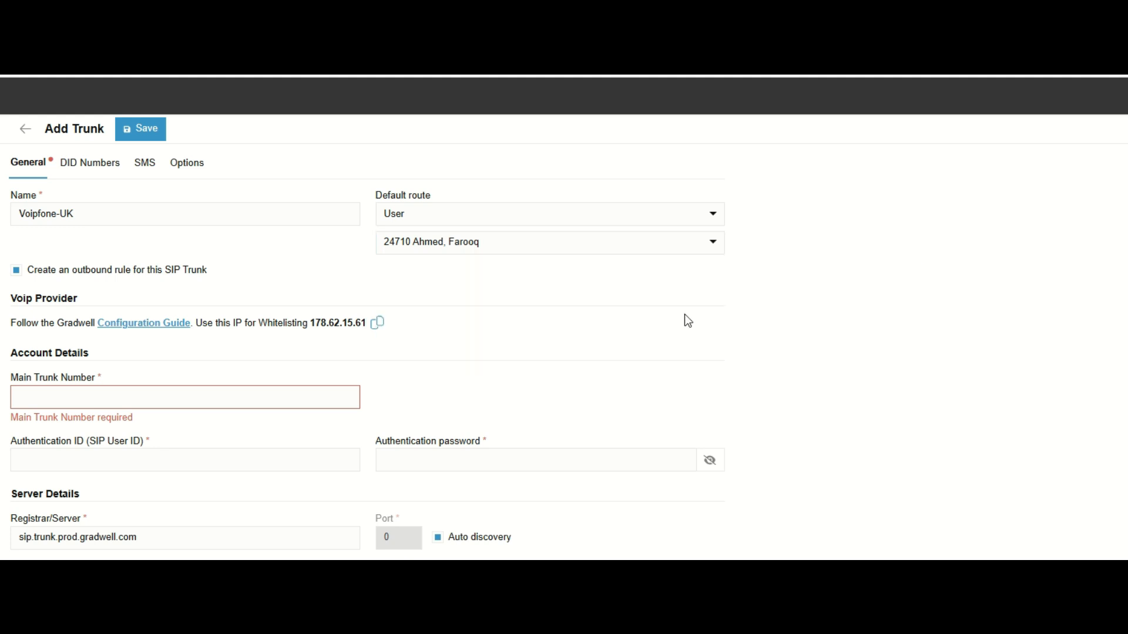
click(559, 248)
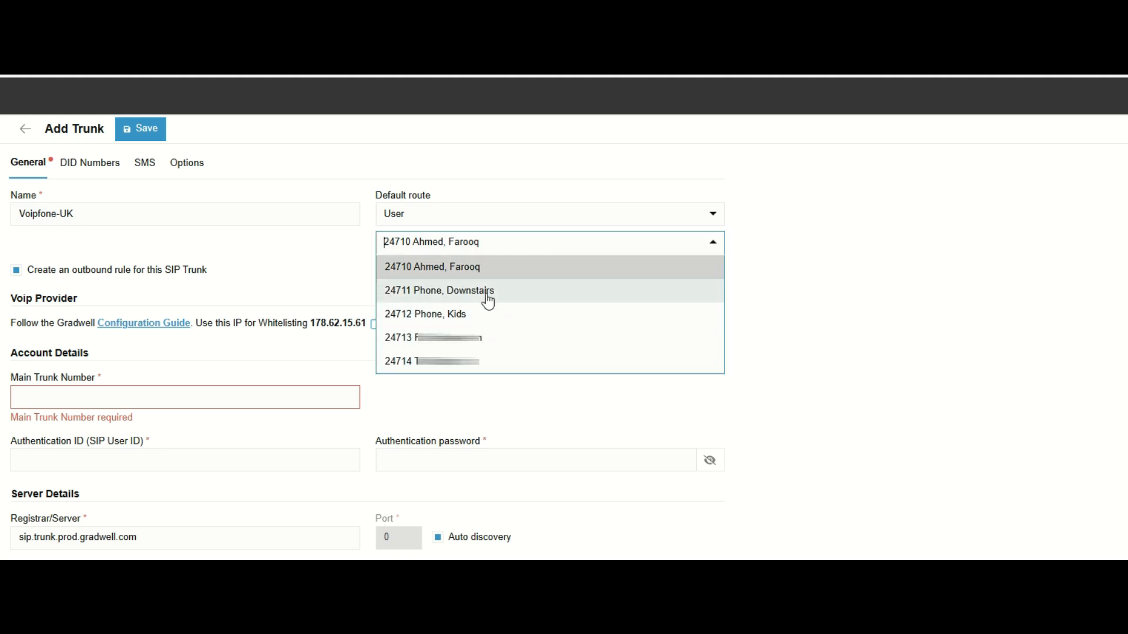
click(853, 290)
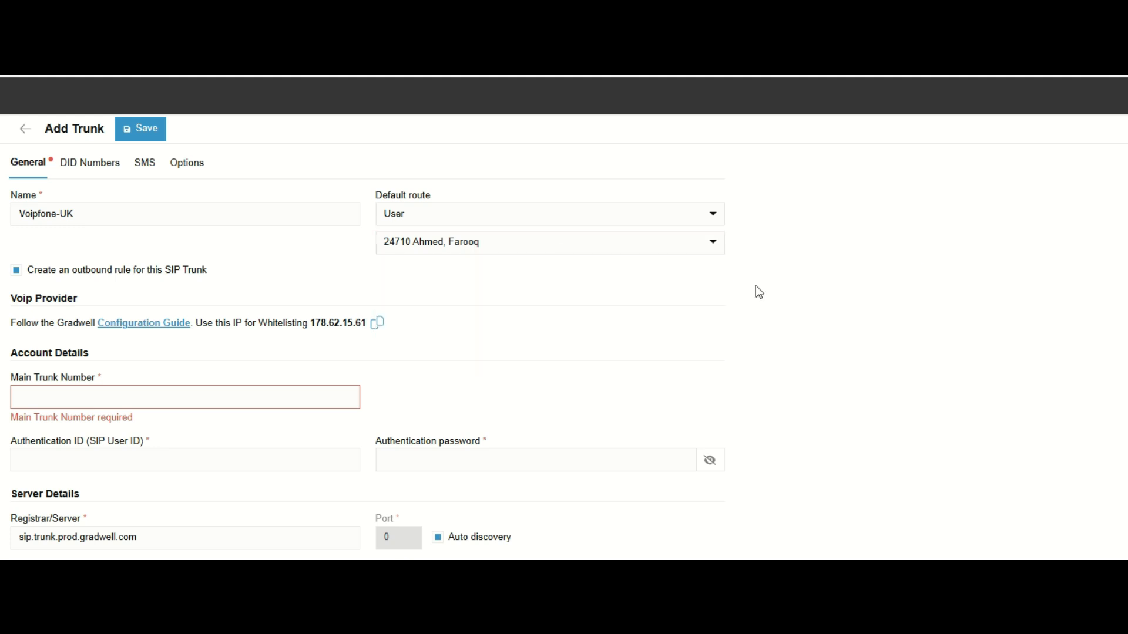
click(547, 249)
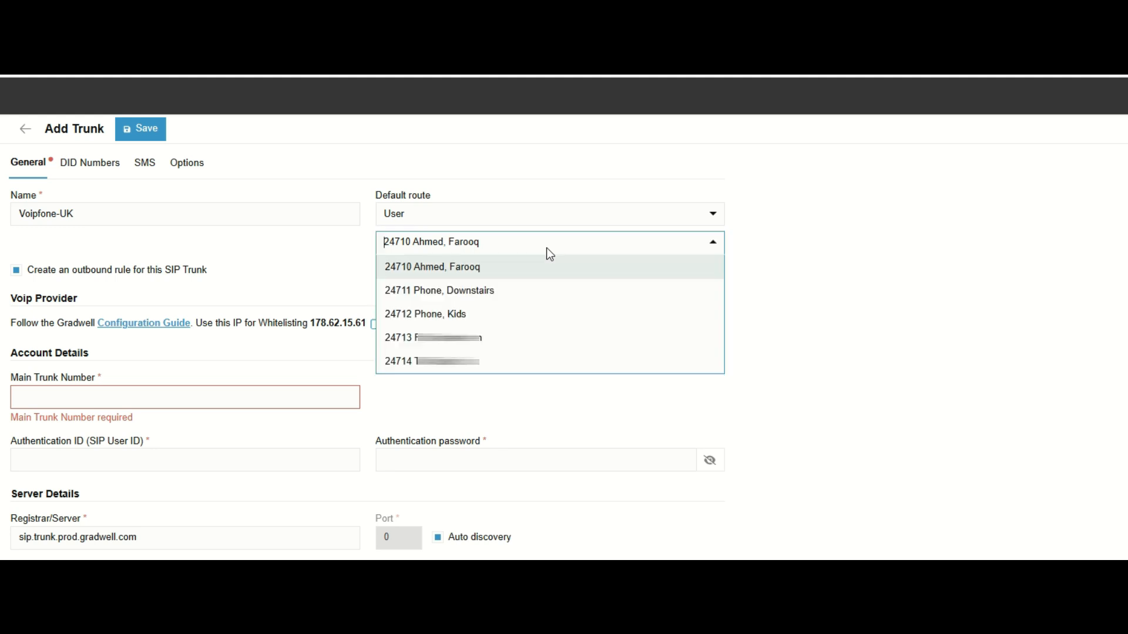
click(899, 258)
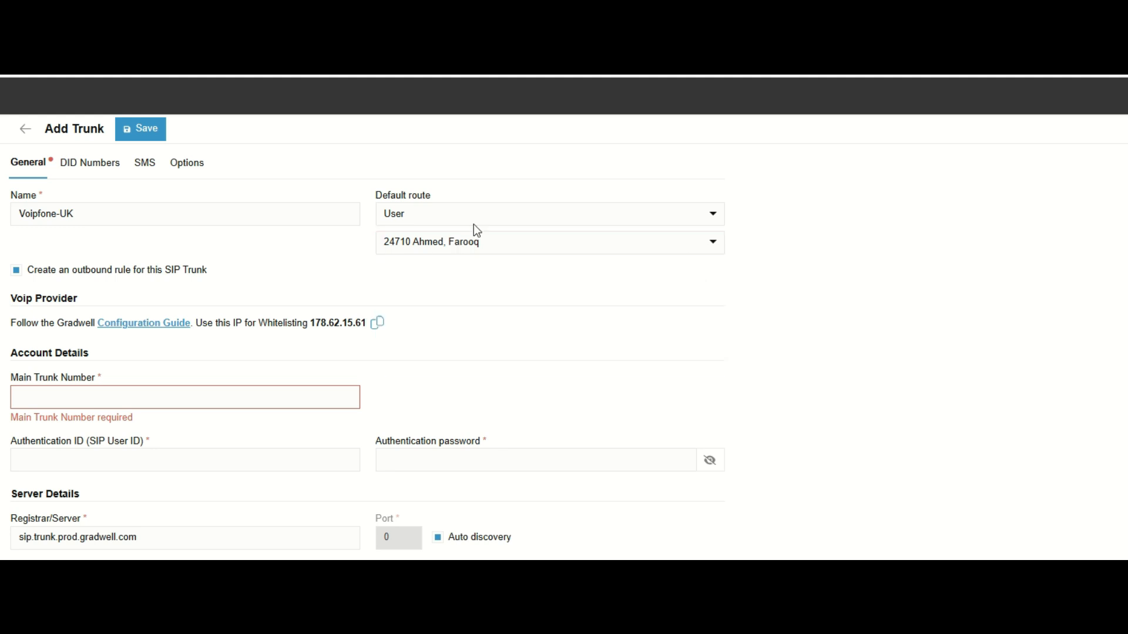
Enter the Voipfone phone number as the new trunk's main trunk number.
click(77, 395)
text(011)
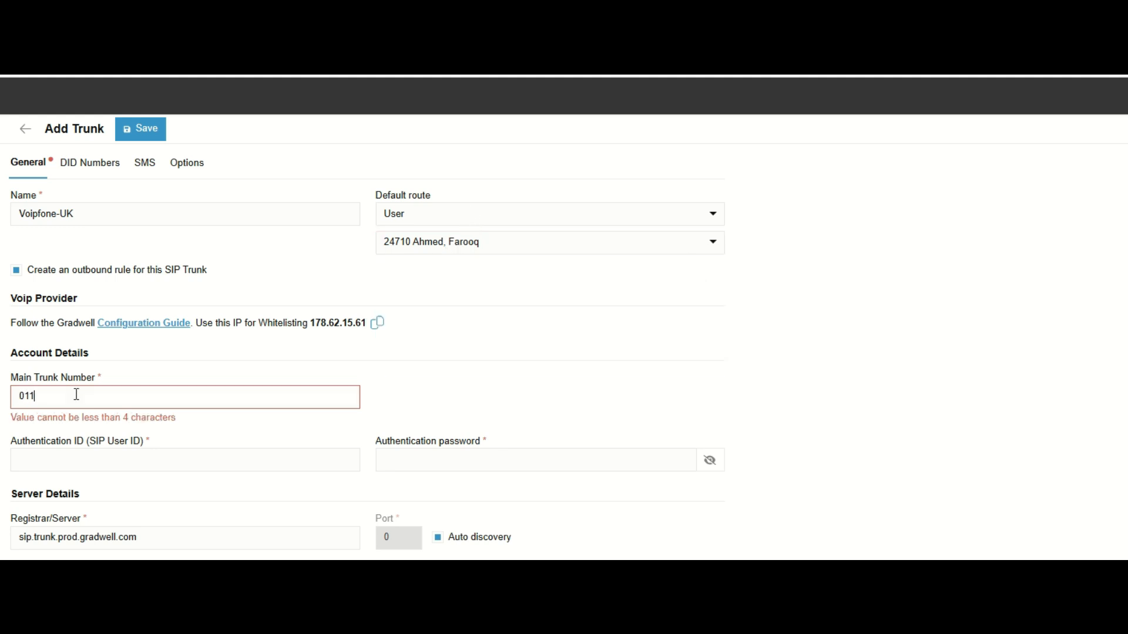
text(83)
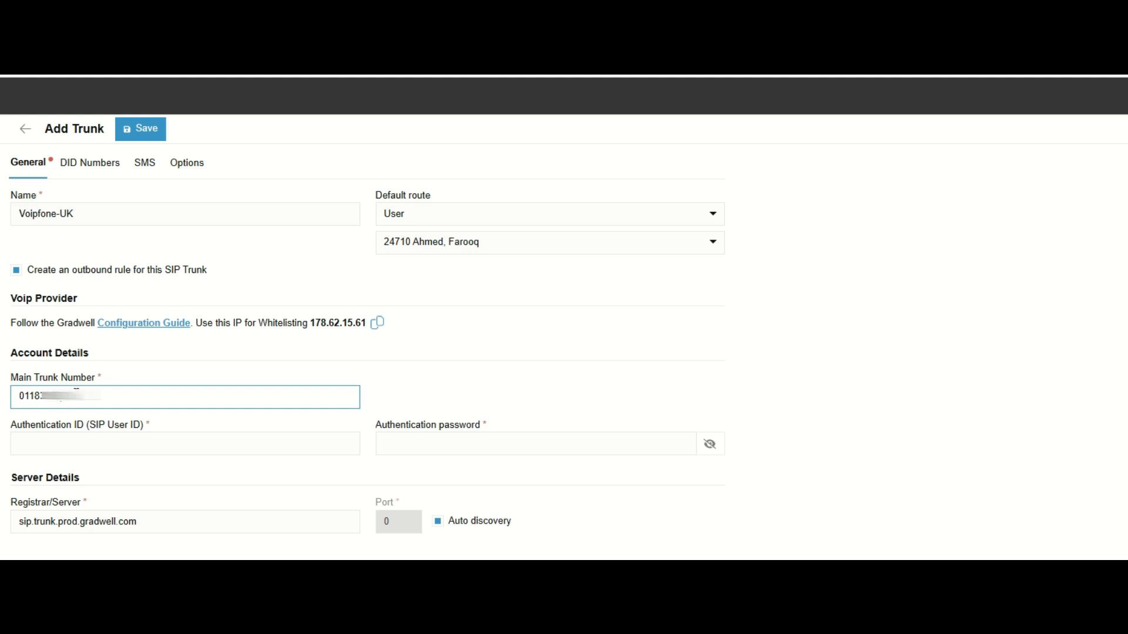
click(108, 437)
click(413, 440)
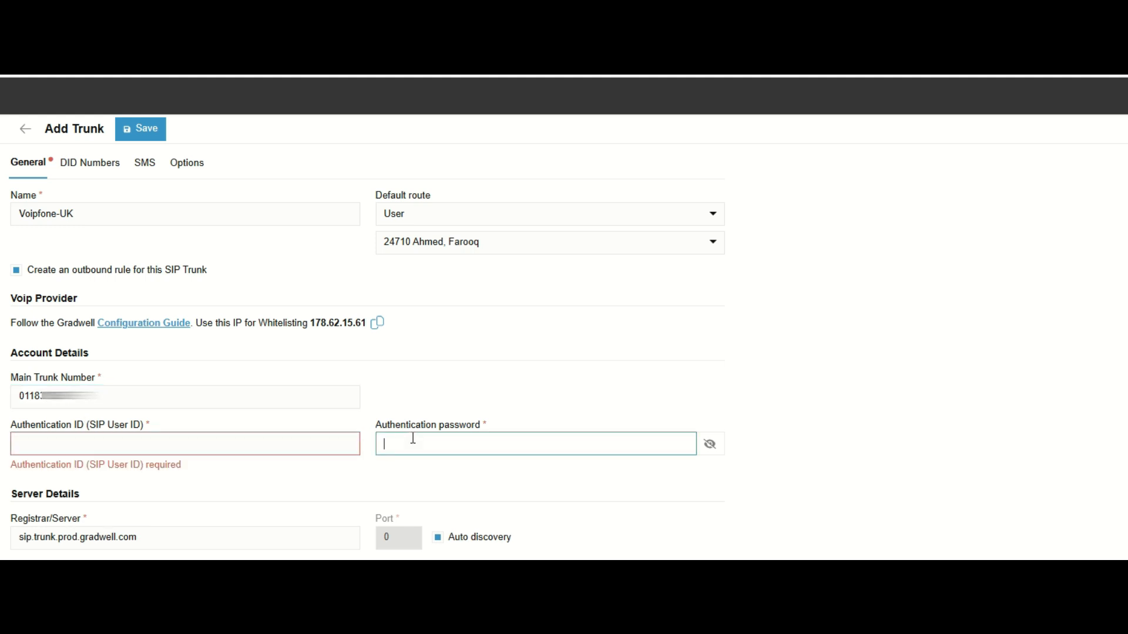
click(301, 445)
click(417, 446)
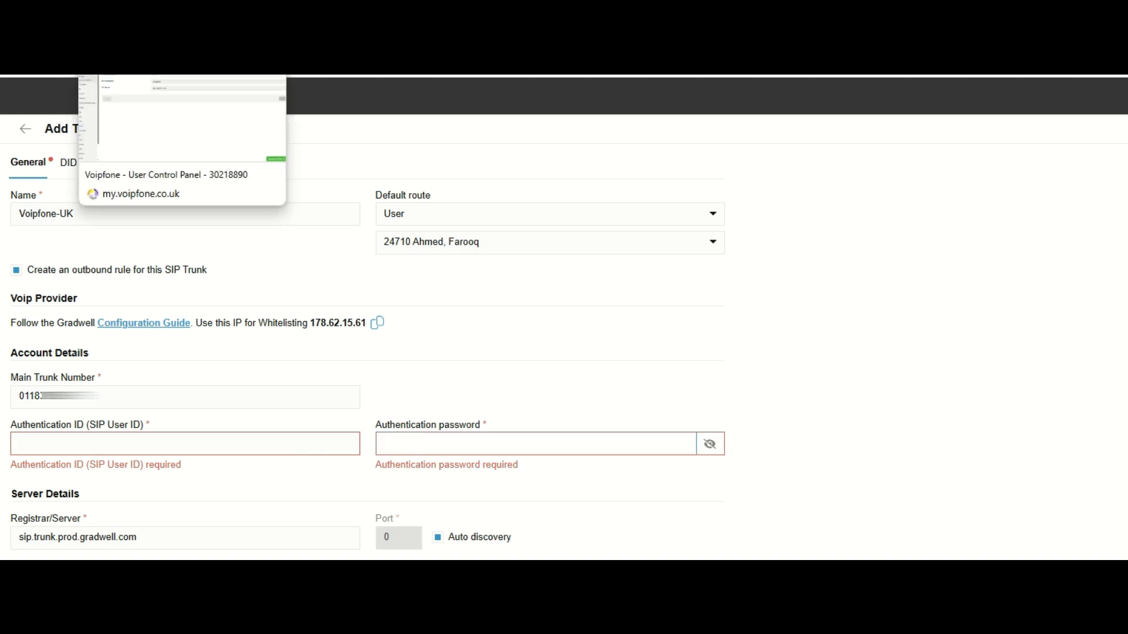
Copy the SIP server from the Voipfone phone settings and set the trunk's registrar/server to sip.voipfone.net.
click(153, 75)
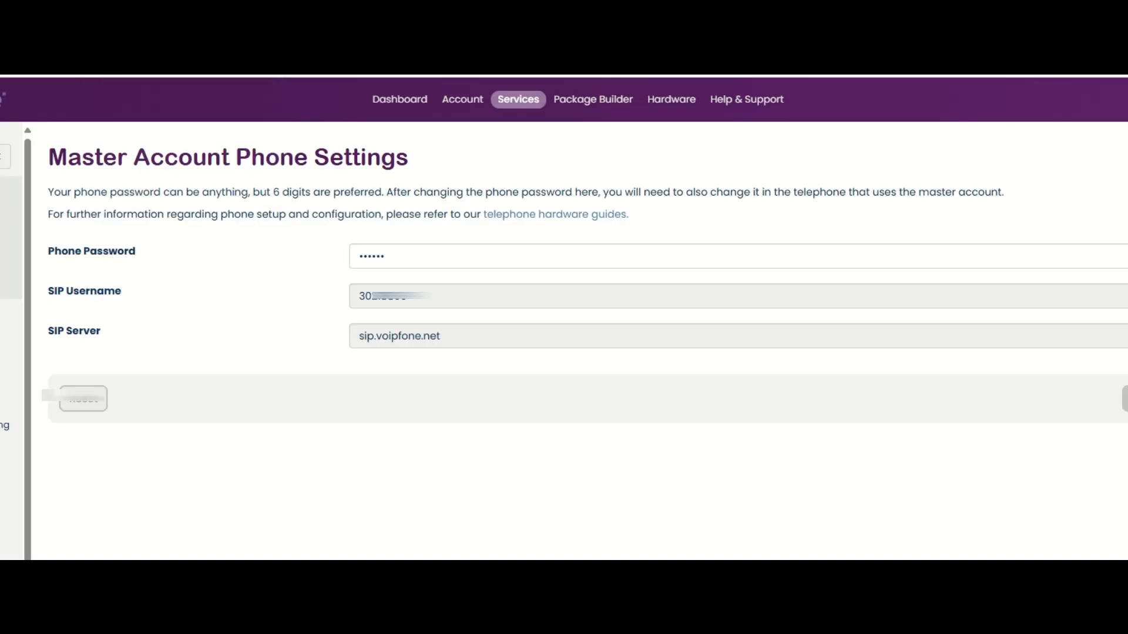
triple_click(398, 339)
right_click(396, 339)
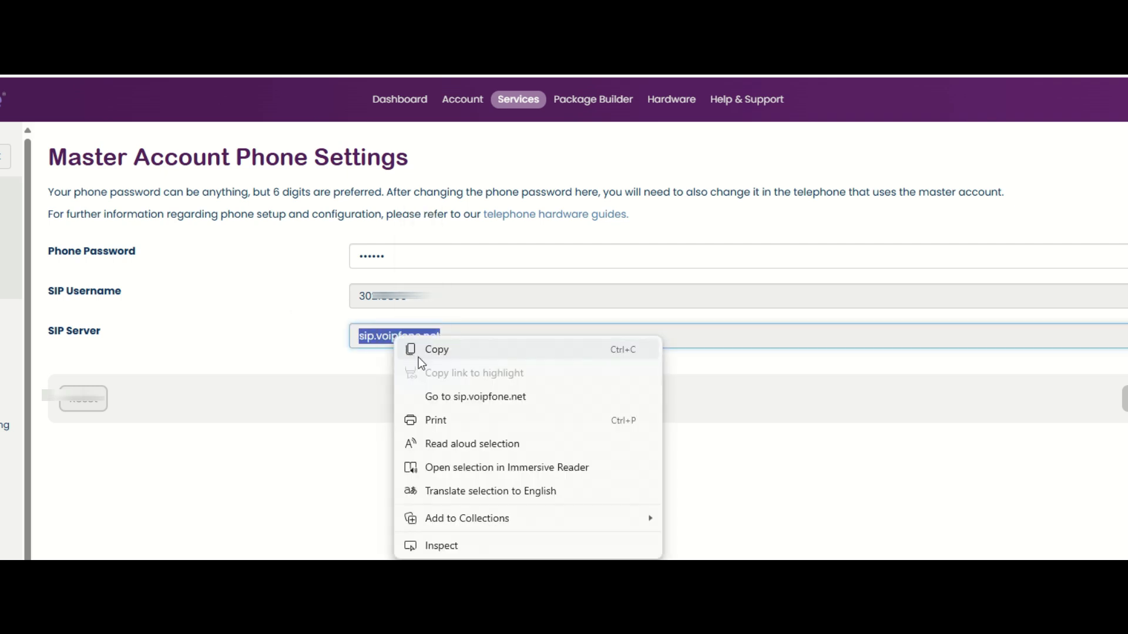
click(436, 351)
click(234, 316)
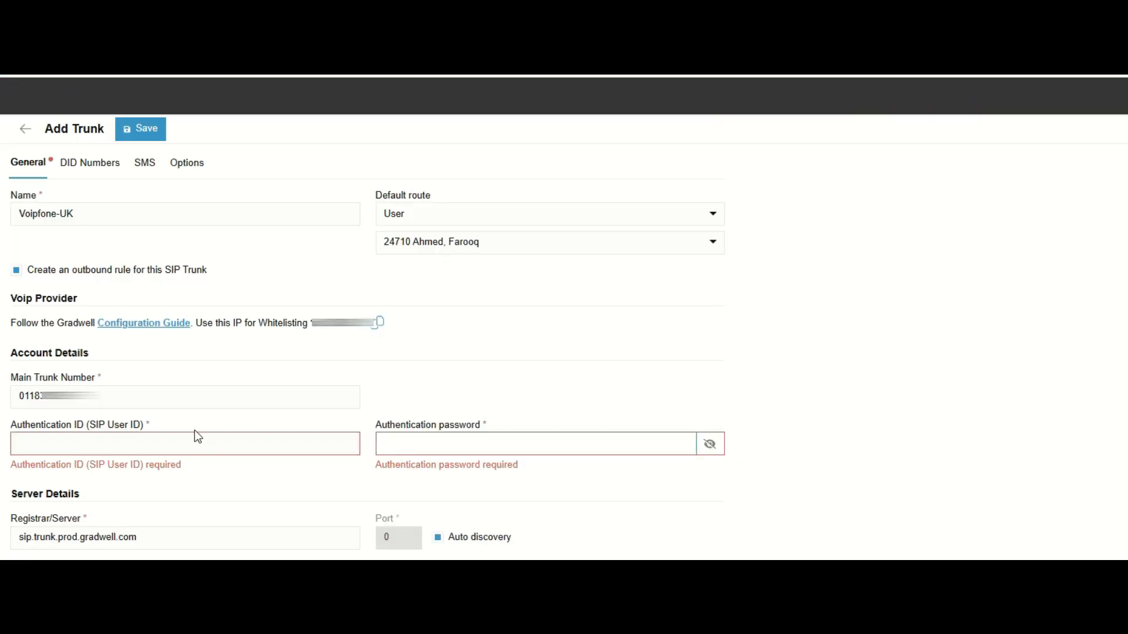
triple_click(153, 536)
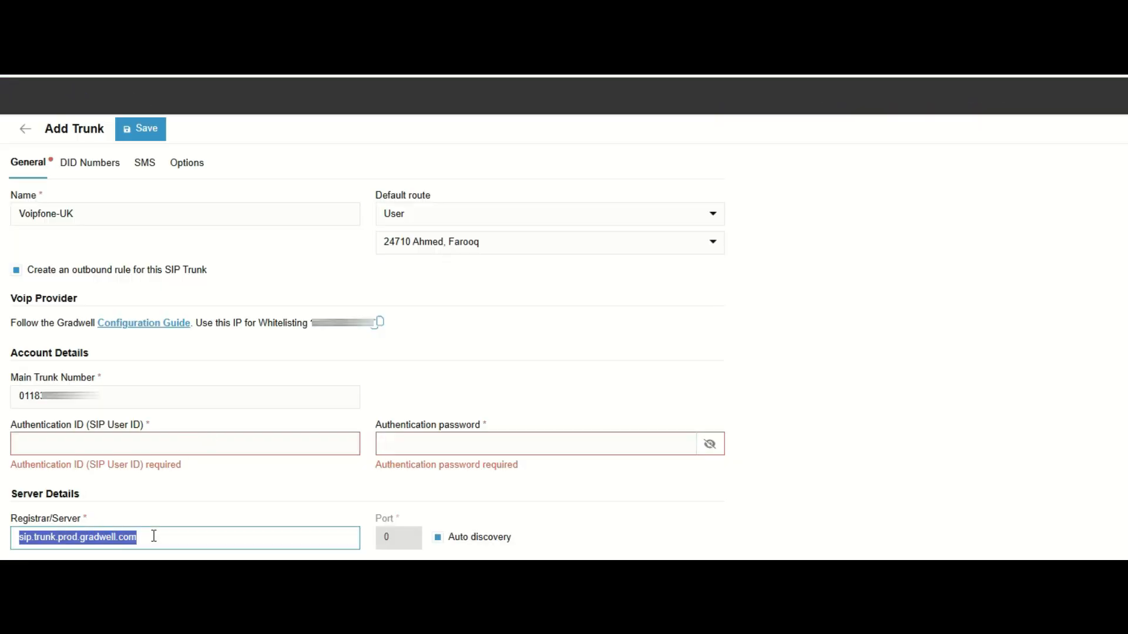
key(BackSpace)
key(ctrl+v)
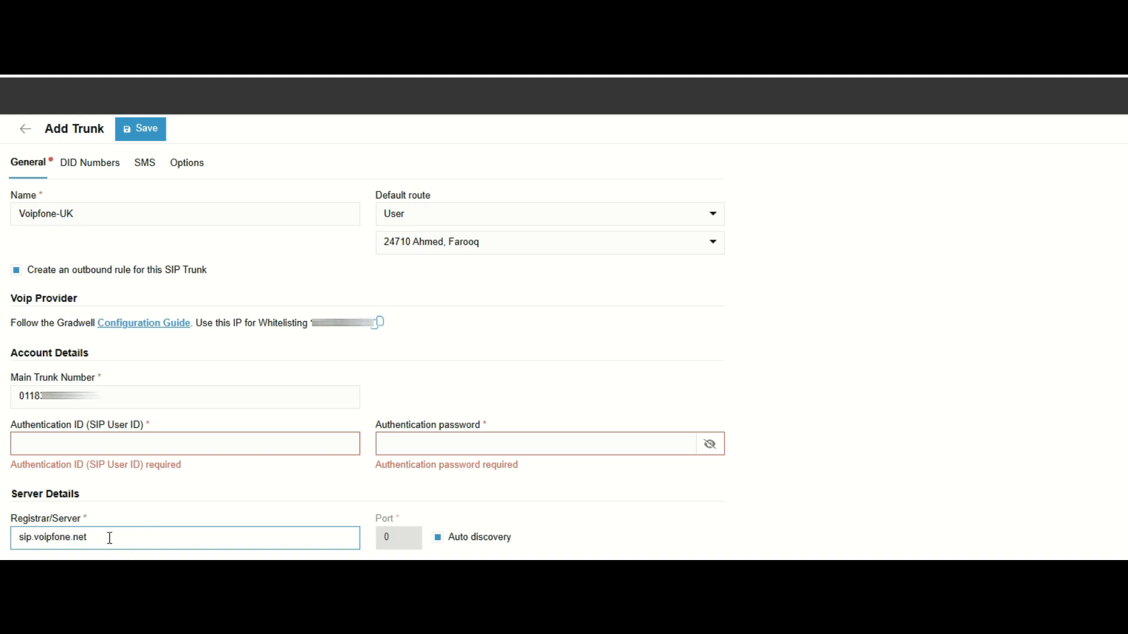
Enter the Voipfone SIP username as the trunk's authentication ID and fill in the authentication password.
click(98, 452)
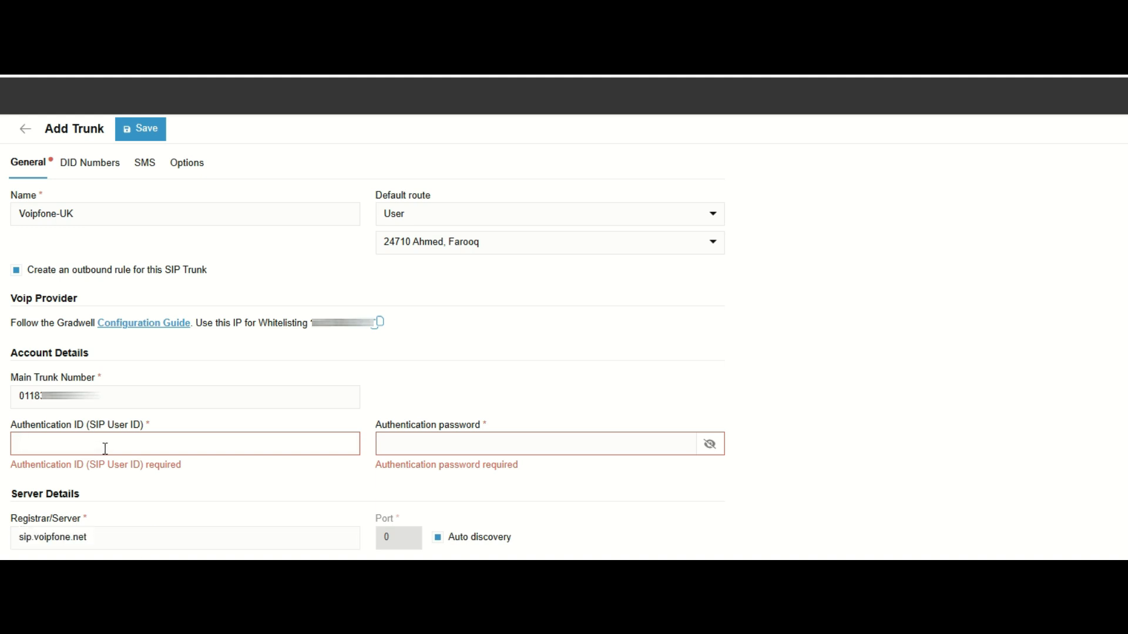
text(302)
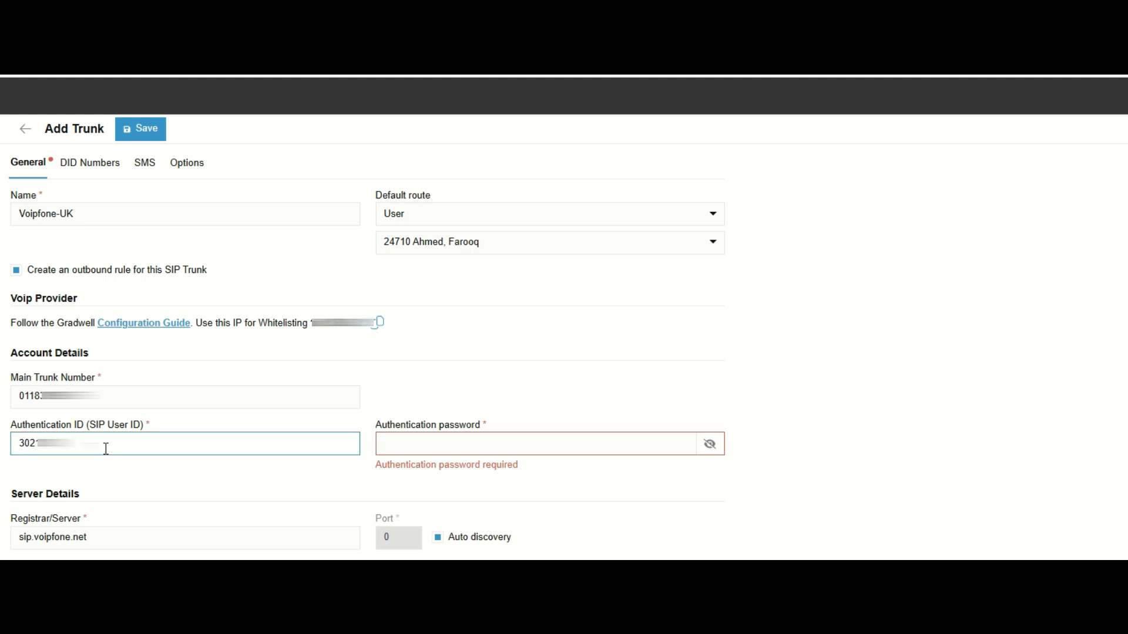
click(417, 436)
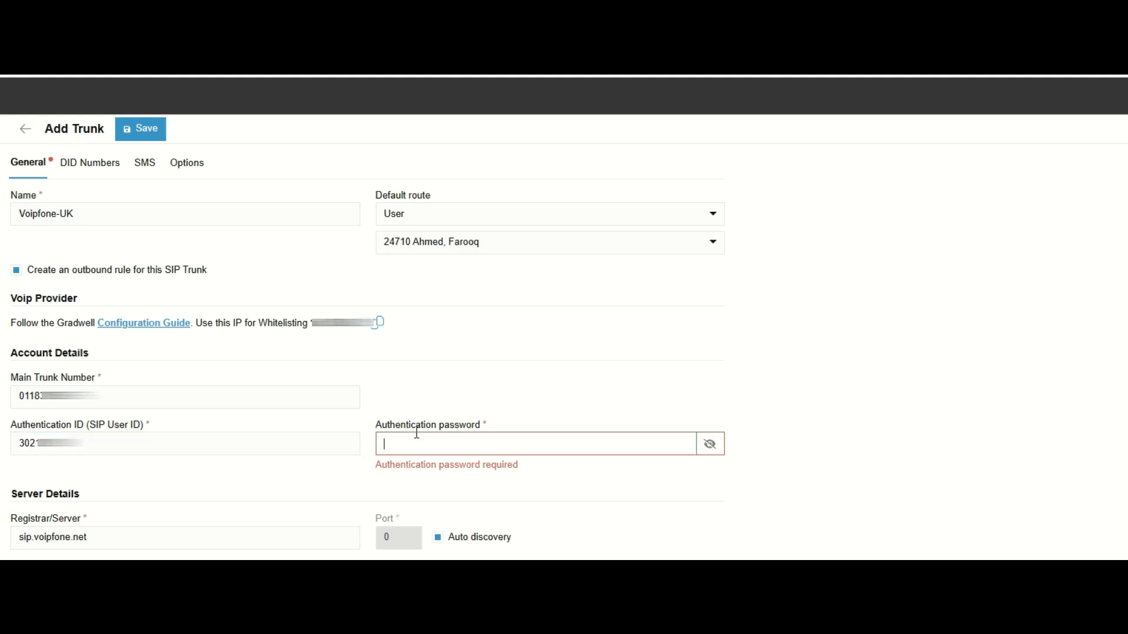
text(•••••)
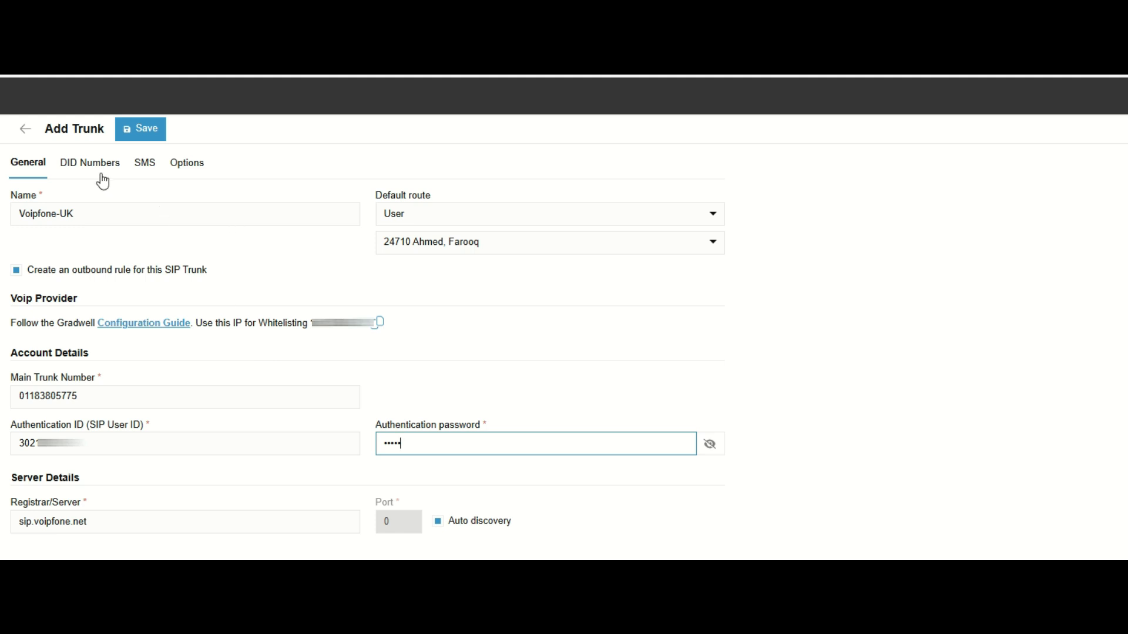
Set the trunk's From: Display Name caller ID to "AuthID" authentication and check the SIP username in the Voipfone phone settings.
click(182, 169)
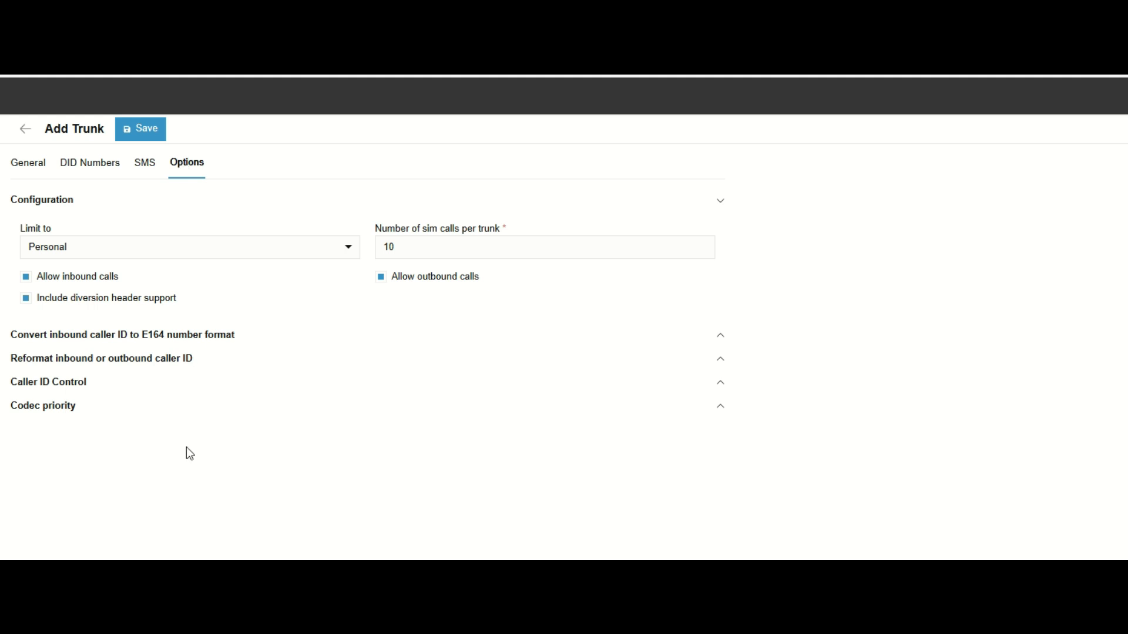
click(97, 390)
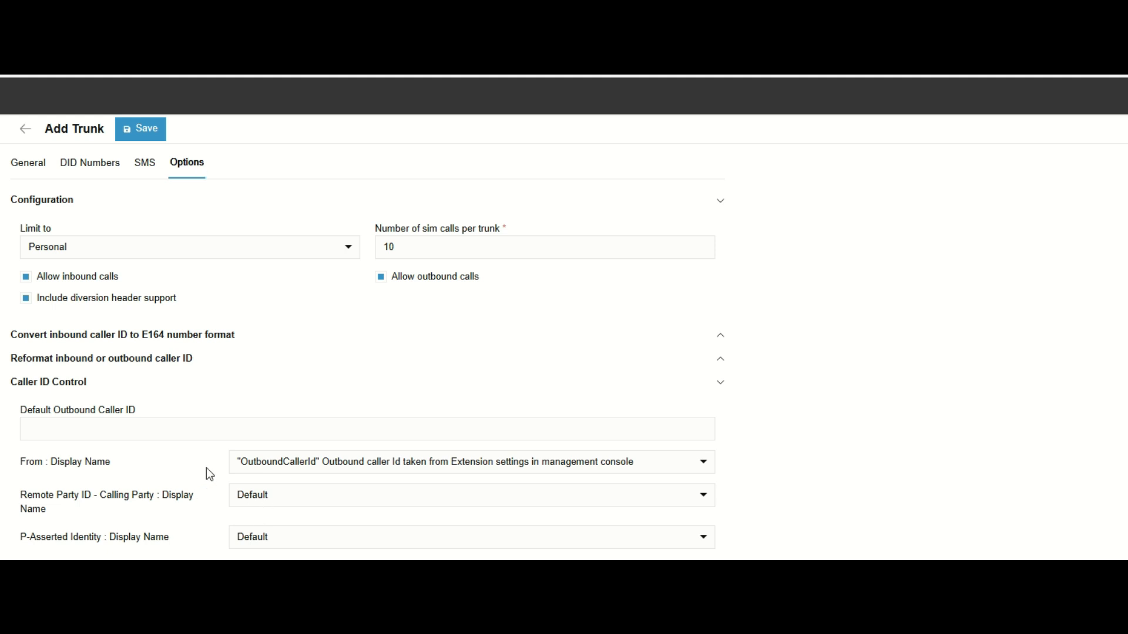
click(288, 465)
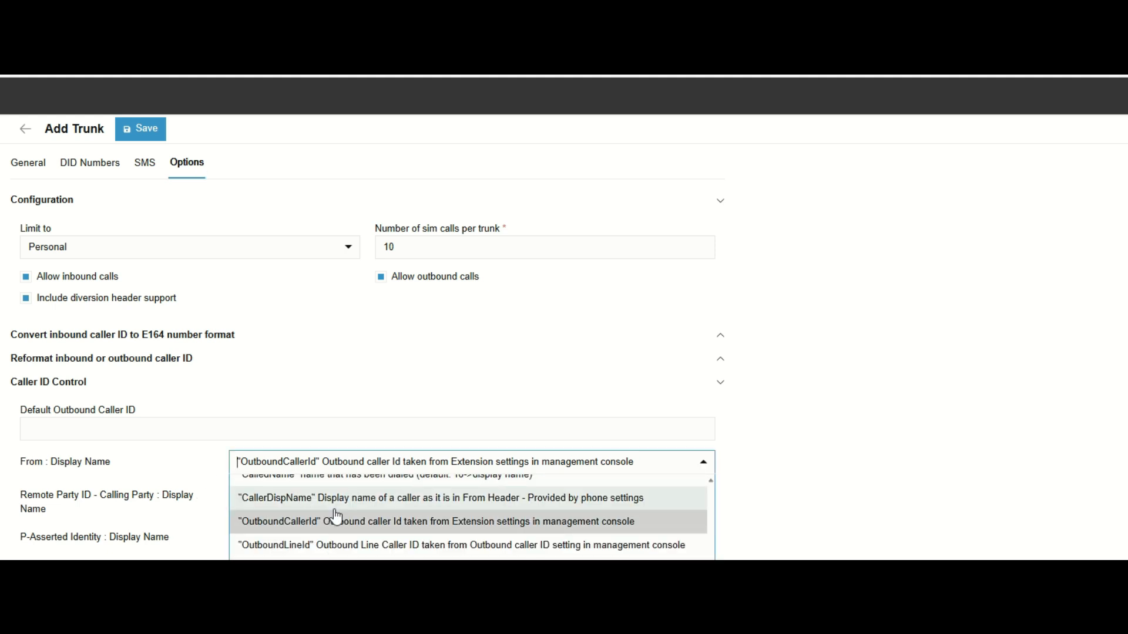
scroll(337, 530, up, 5)
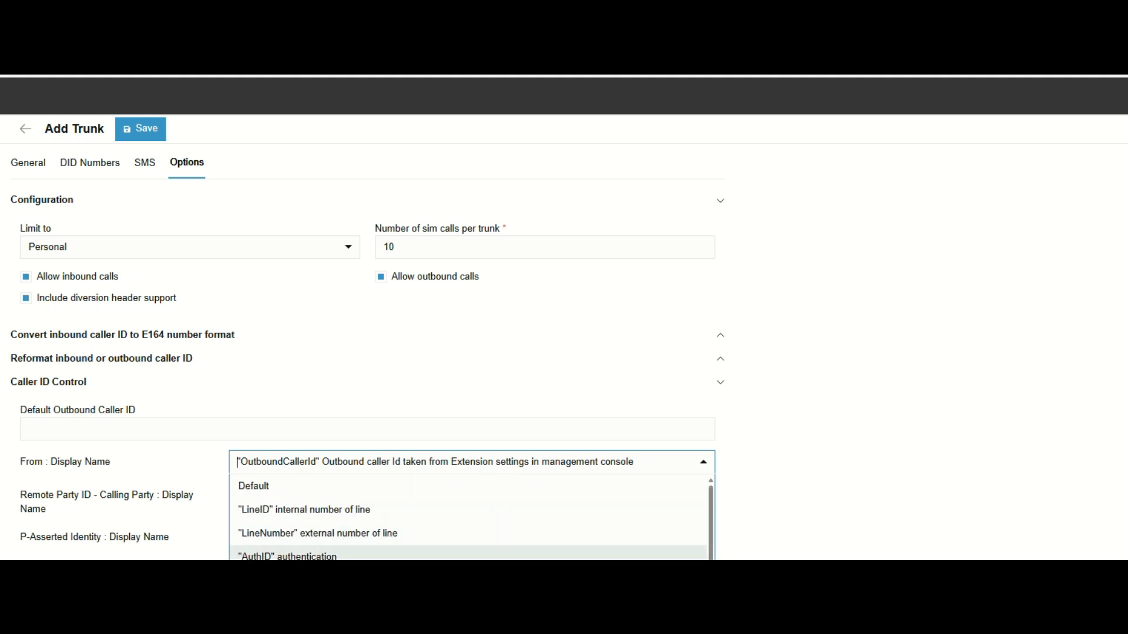
click(332, 557)
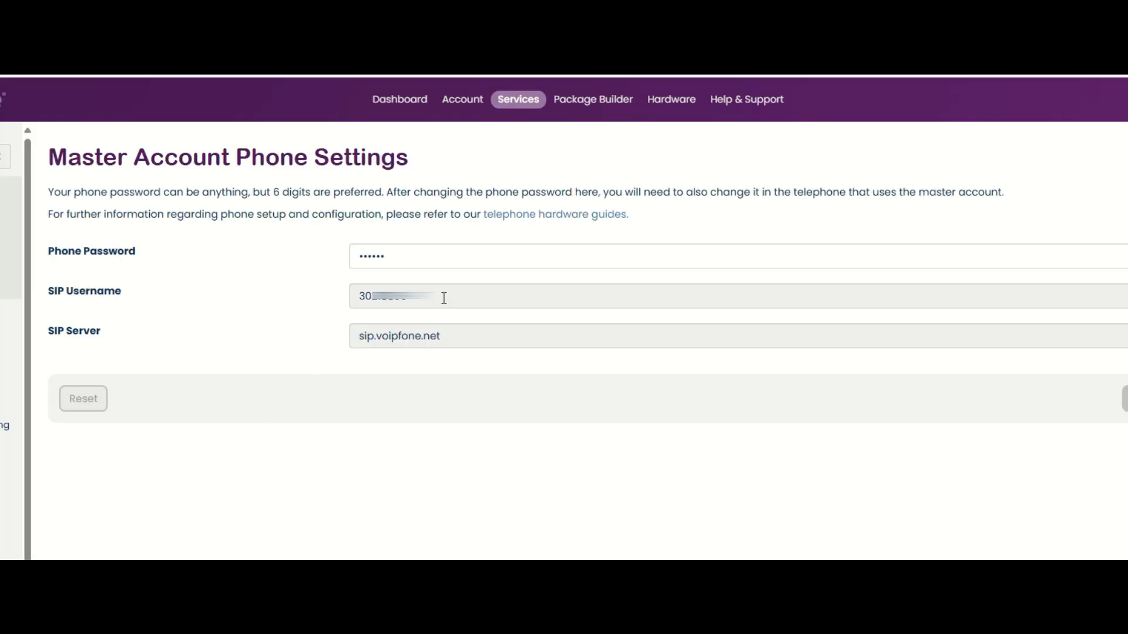
drag(443, 300, 355, 321)
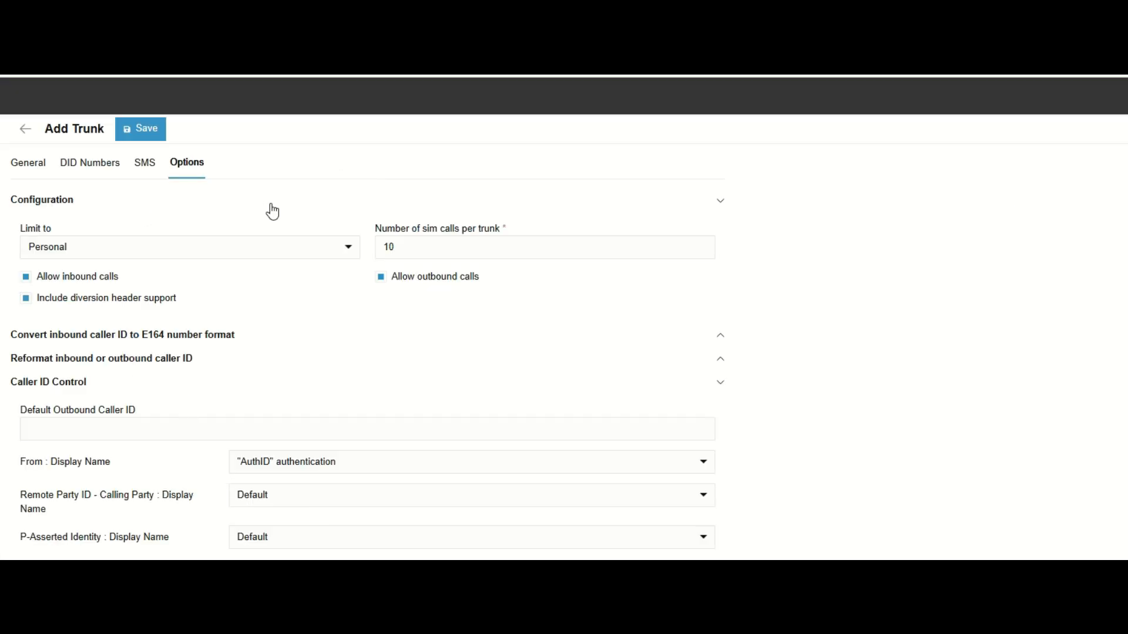
Review the new trunk's SMS, DID Numbers and General settings and return to the trunk list without saving.
click(144, 171)
click(89, 172)
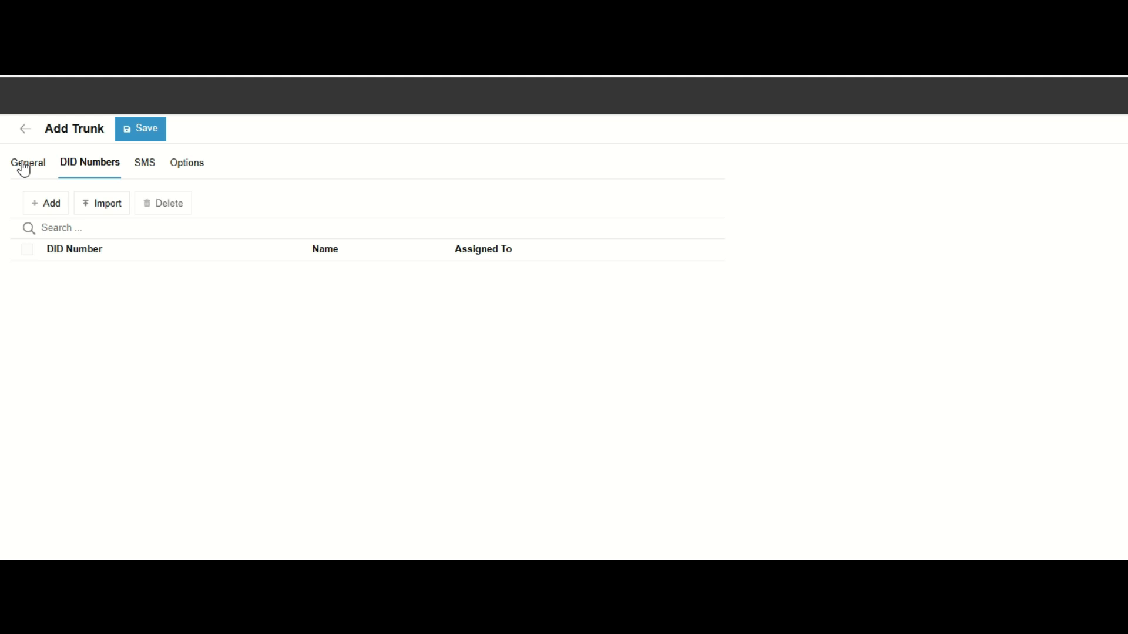
click(23, 169)
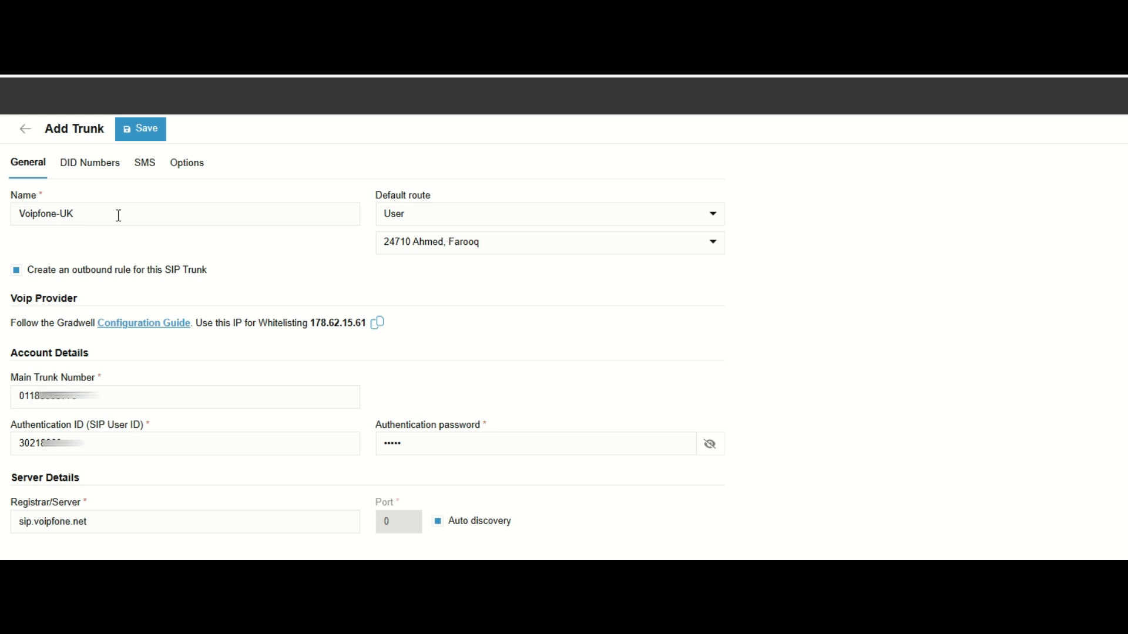
click(25, 131)
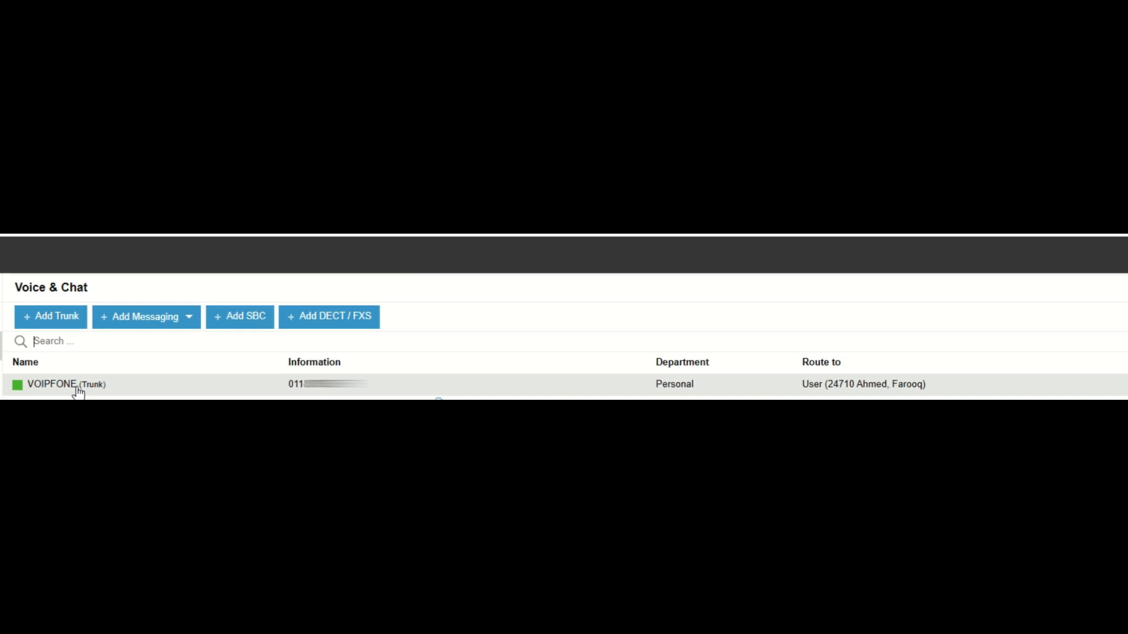
Open the outbound rules and look over the Calls-to-UK, Calls-to-US and Call to India rules.
click(14, 370)
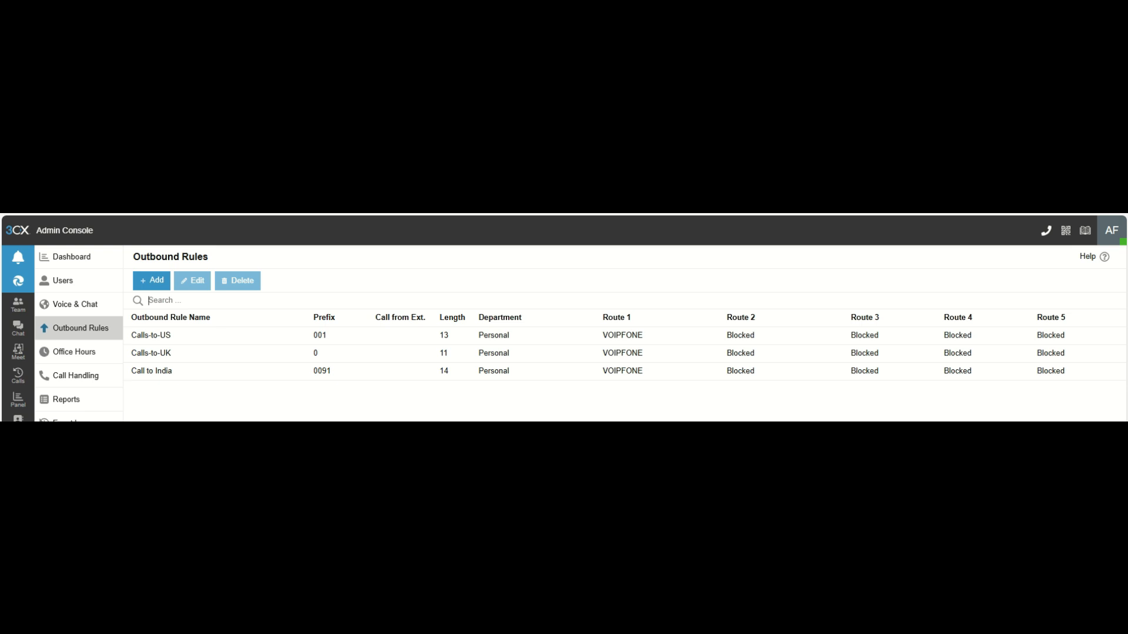
click(180, 358)
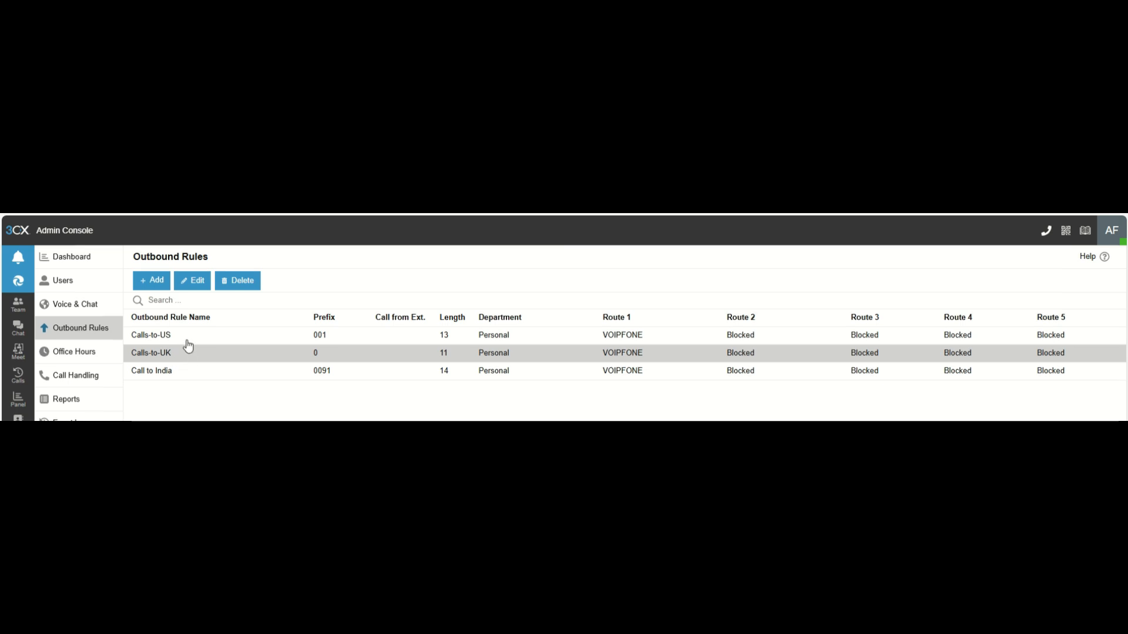
click(188, 340)
click(189, 370)
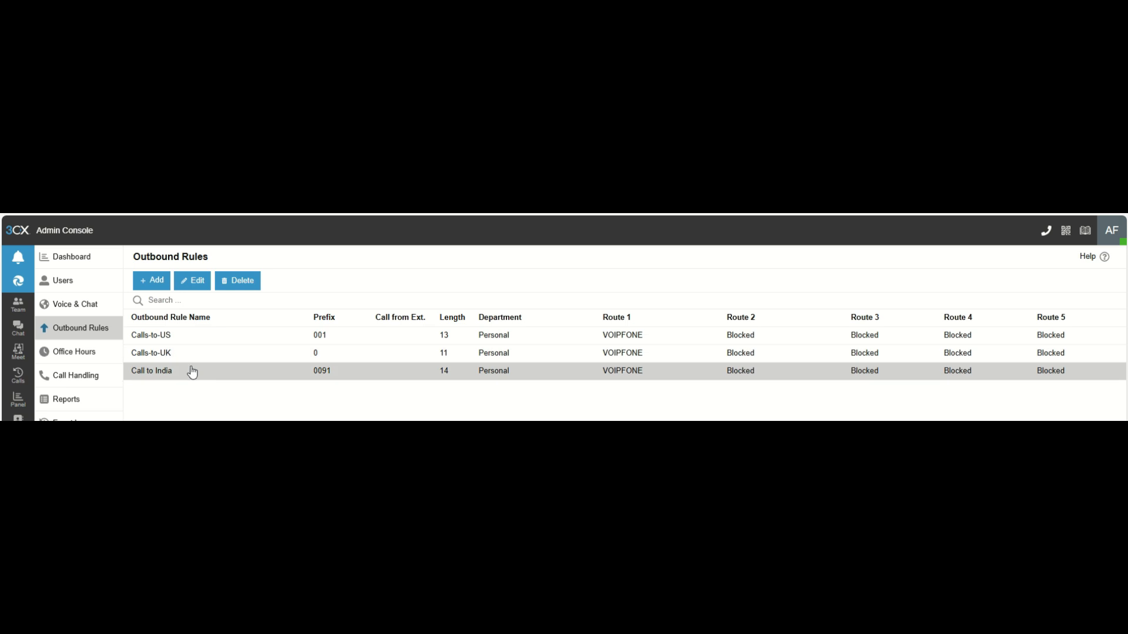
Open the Calls-to-UK outbound rule for editing and examine its name, number prefix and number length.
click(188, 359)
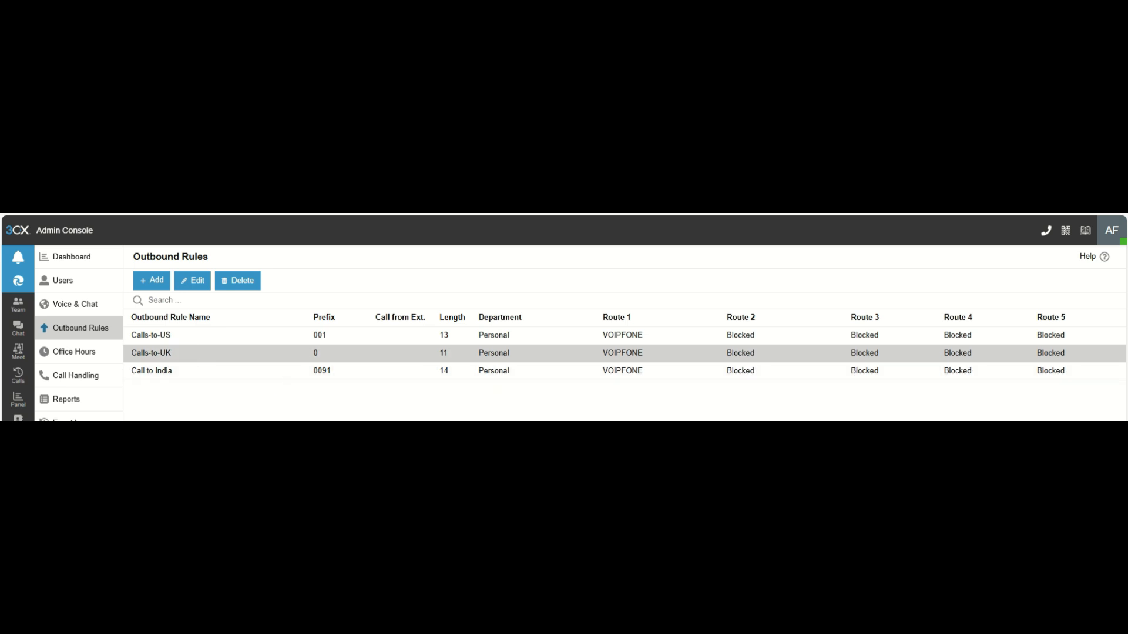
click(193, 281)
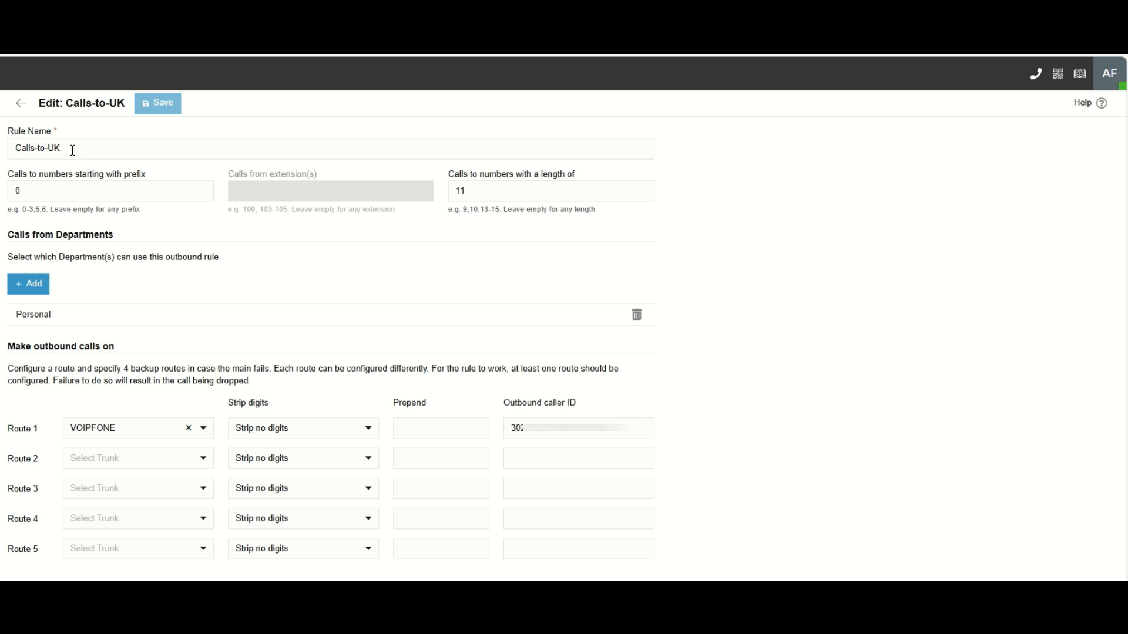
drag(70, 151, 5, 153)
click(940, 284)
click(39, 191)
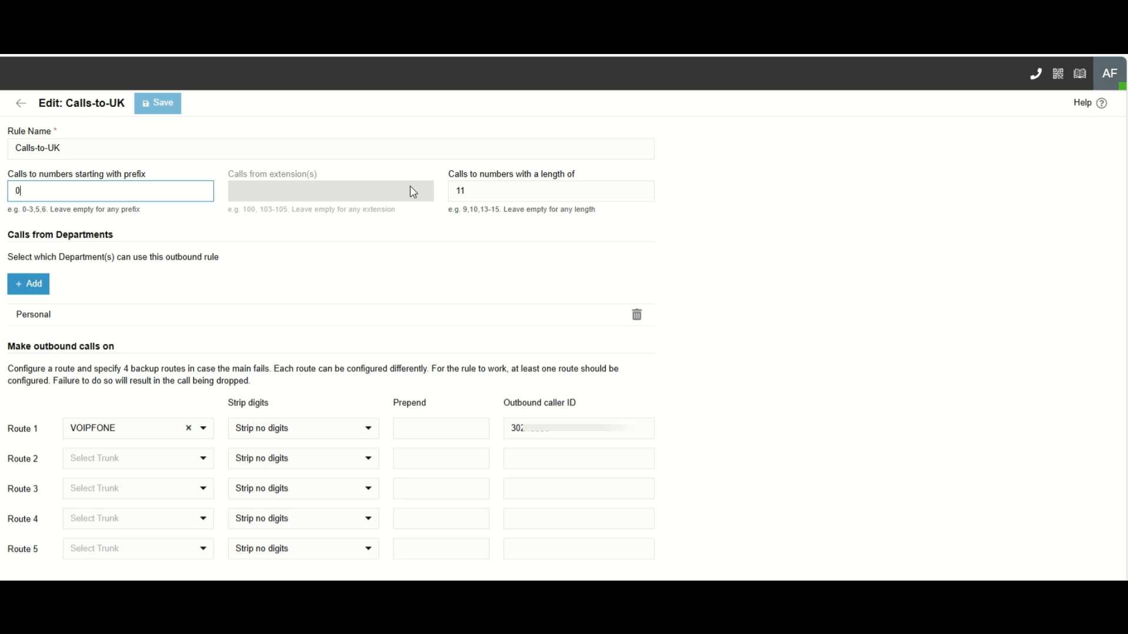
click(484, 189)
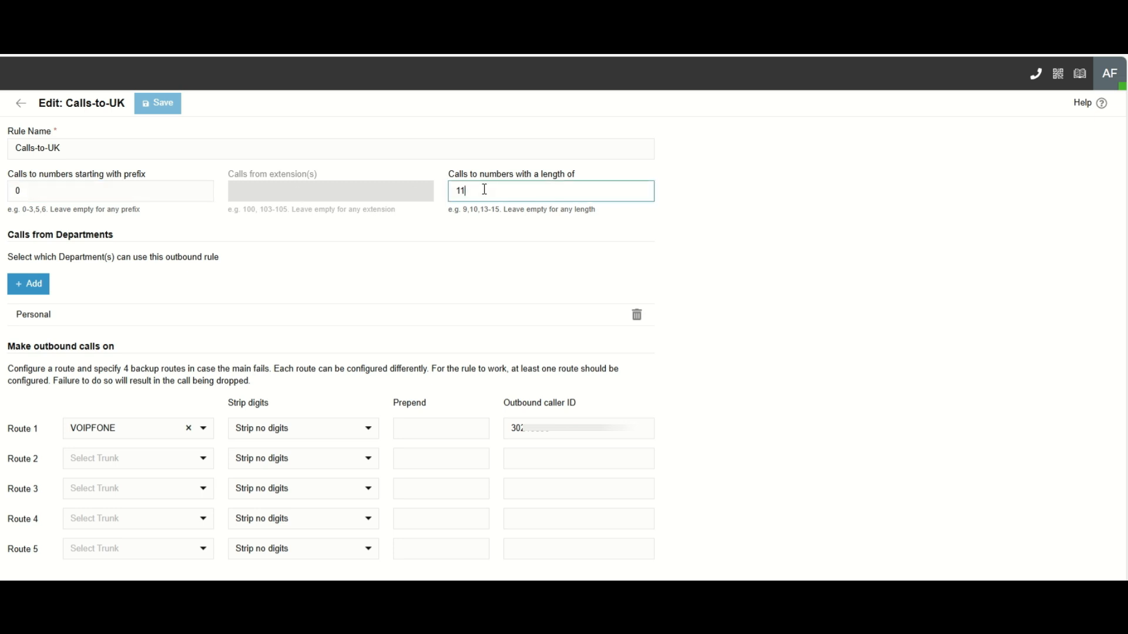
click(873, 316)
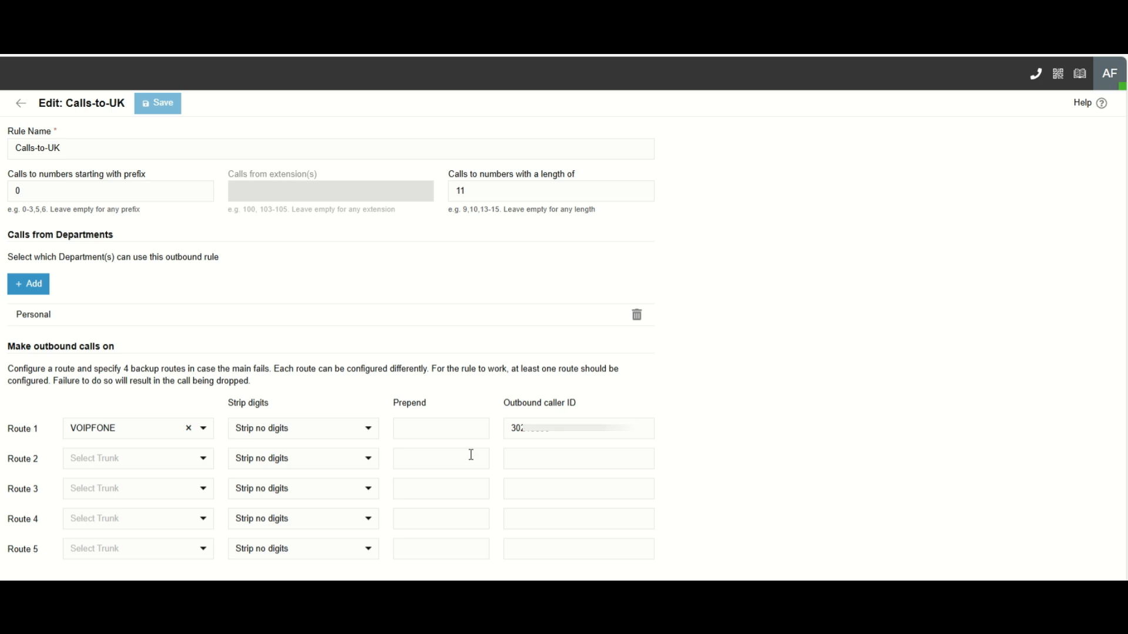
Inspect the trunk choices and Route 1 outbound caller ID of the Calls-to-UK rule and return to the rule list.
click(205, 439)
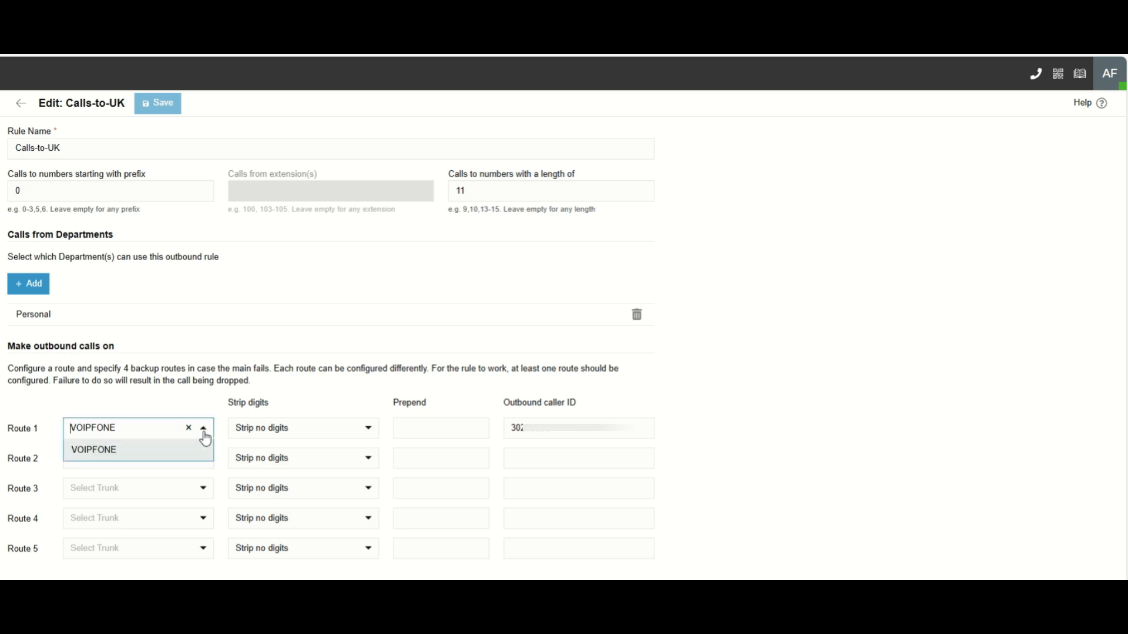
click(191, 403)
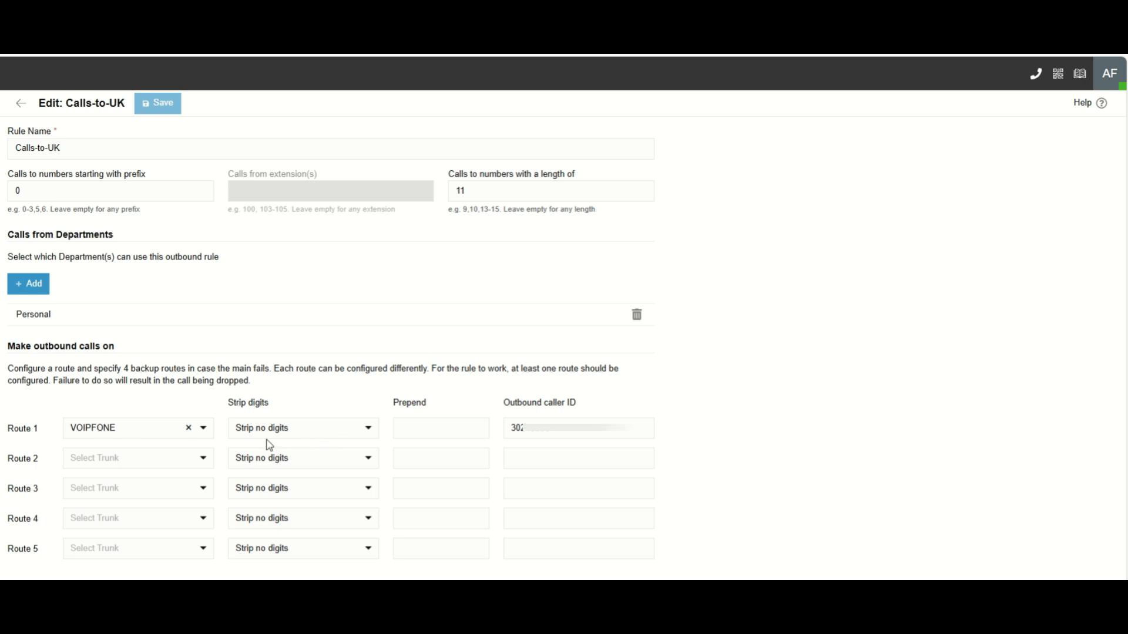
click(158, 459)
click(129, 414)
click(574, 433)
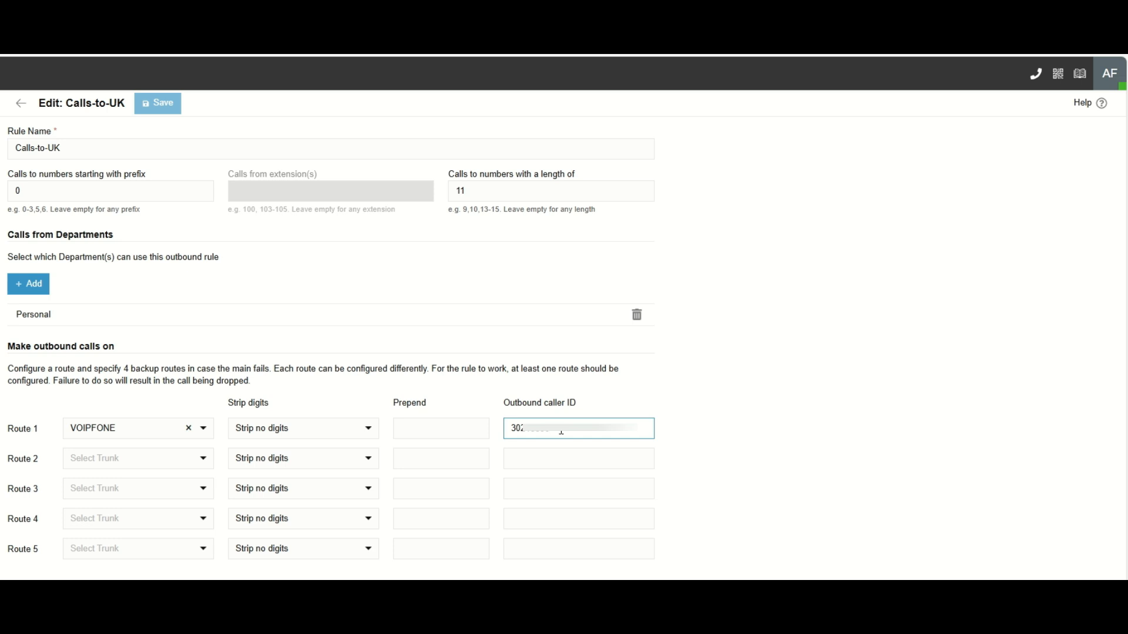
drag(561, 432, 506, 429)
click(785, 428)
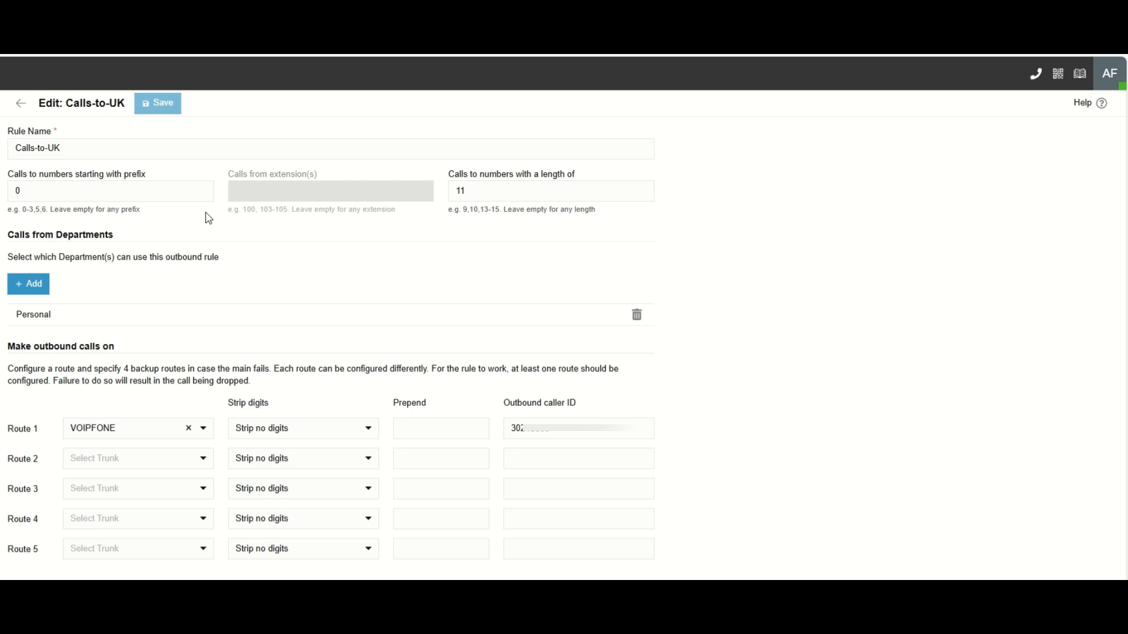
click(21, 103)
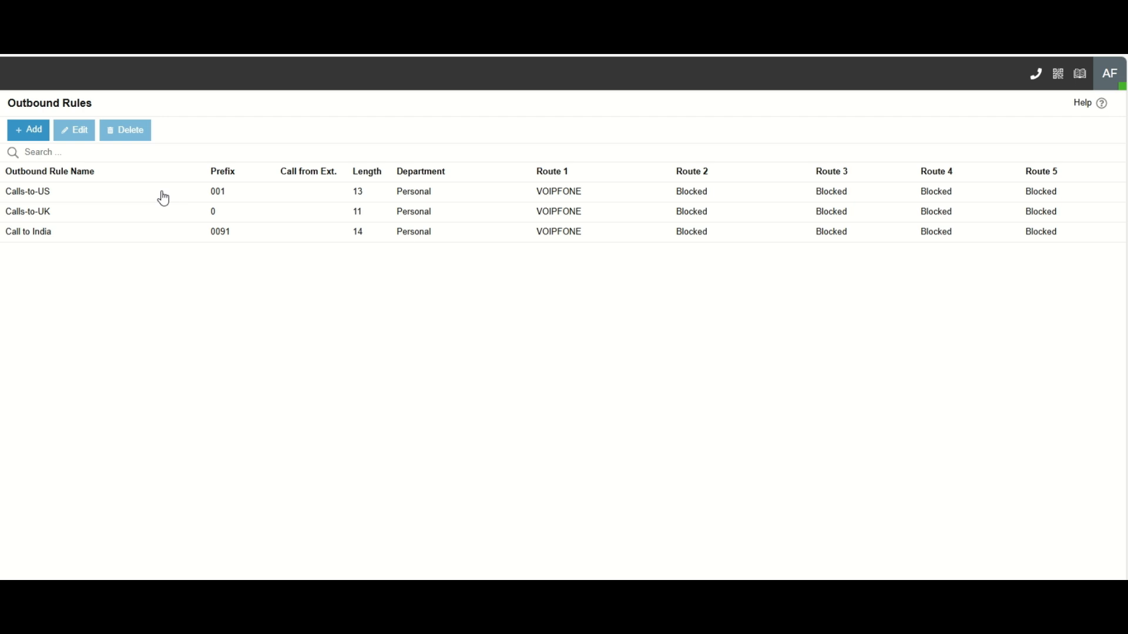
Open the Call to India outbound rule, examine its number prefix, number length and Route 1 trunk, and return to the rule list.
click(166, 238)
click(80, 135)
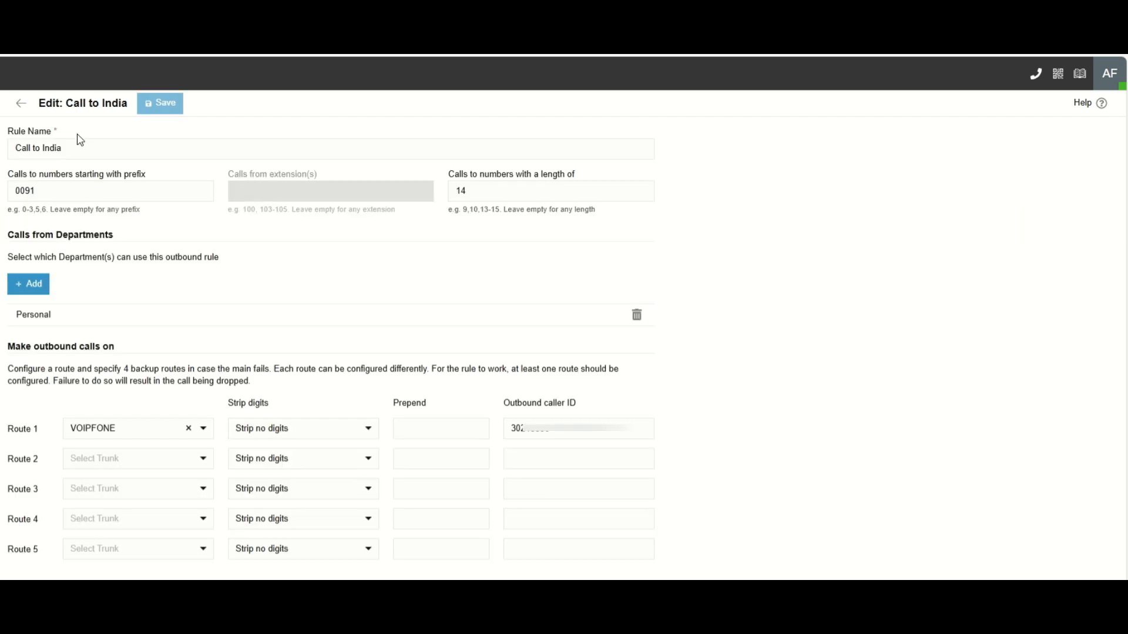
click(52, 192)
double_click(51, 192)
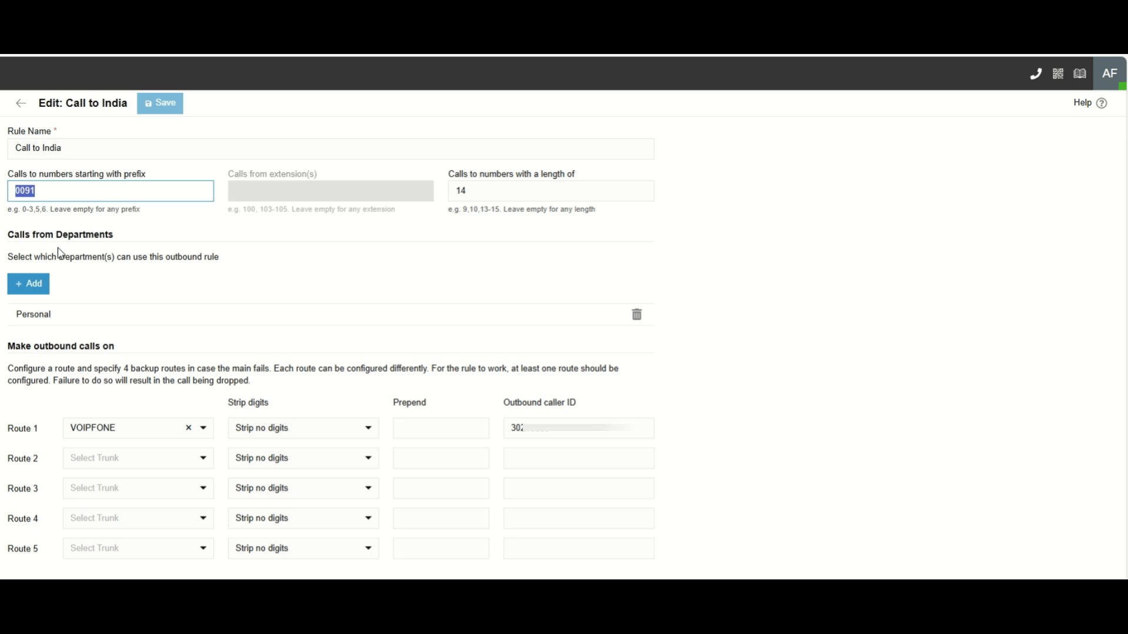
click(814, 272)
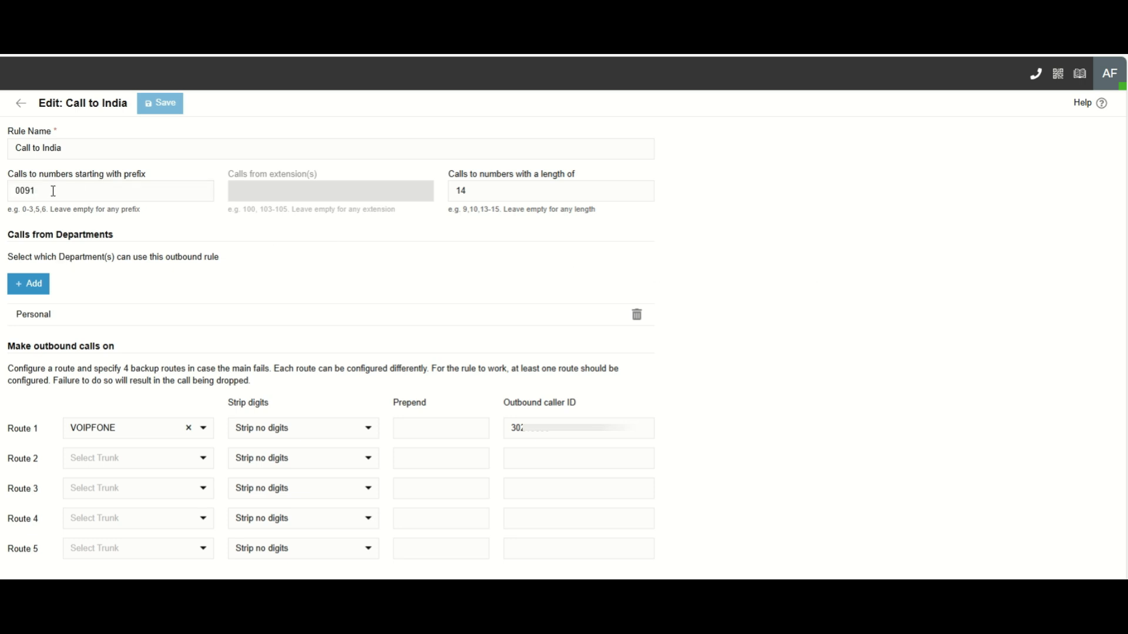
double_click(472, 192)
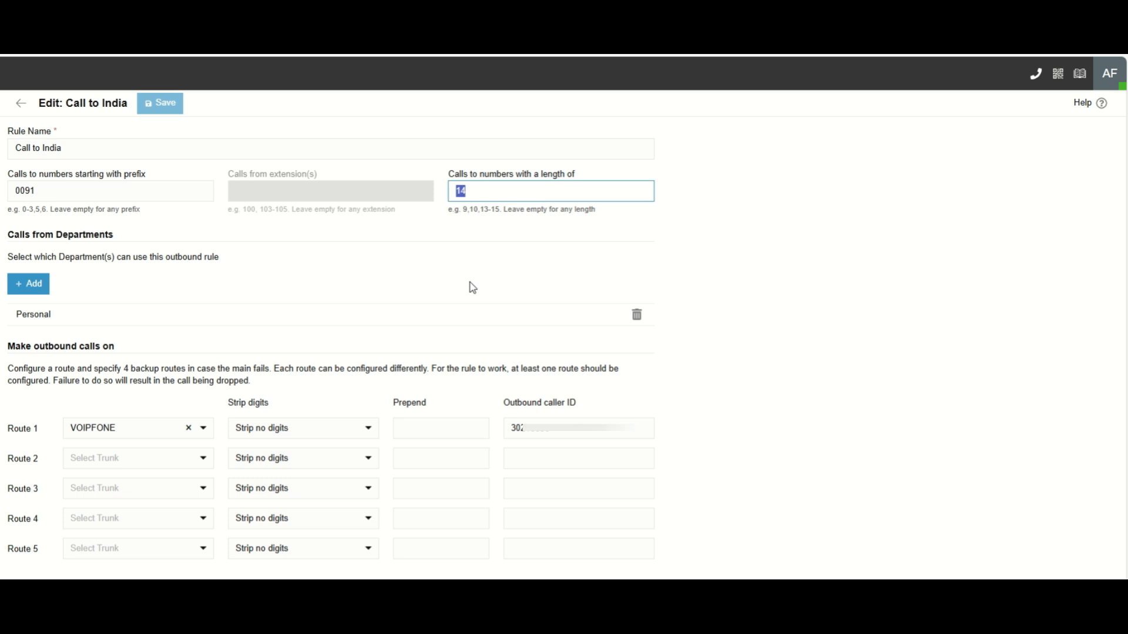
click(931, 291)
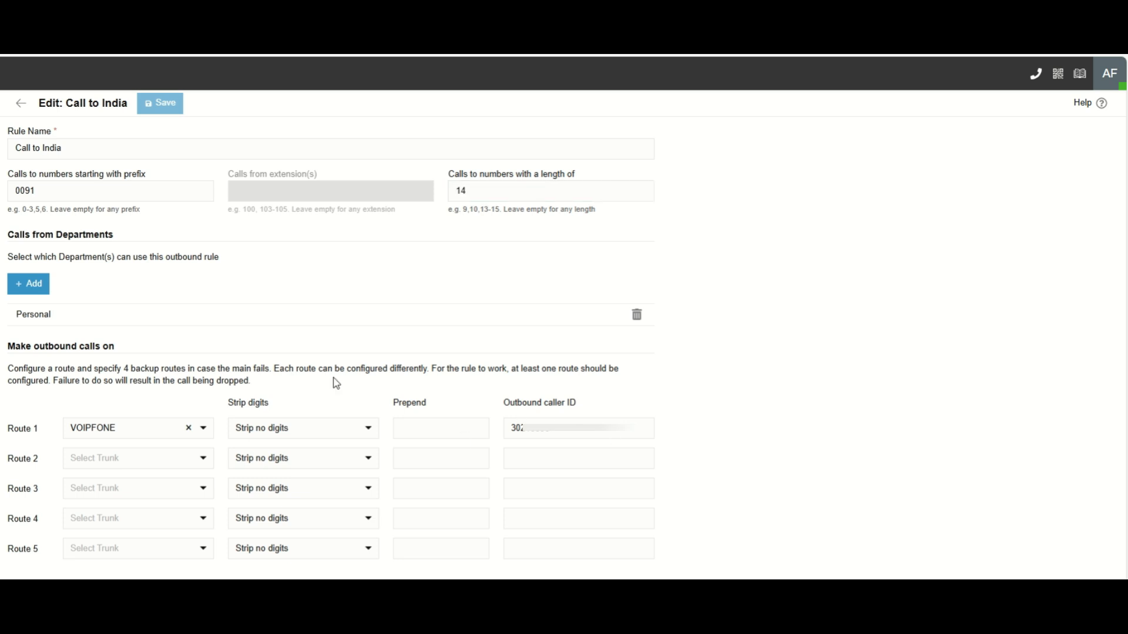
click(21, 104)
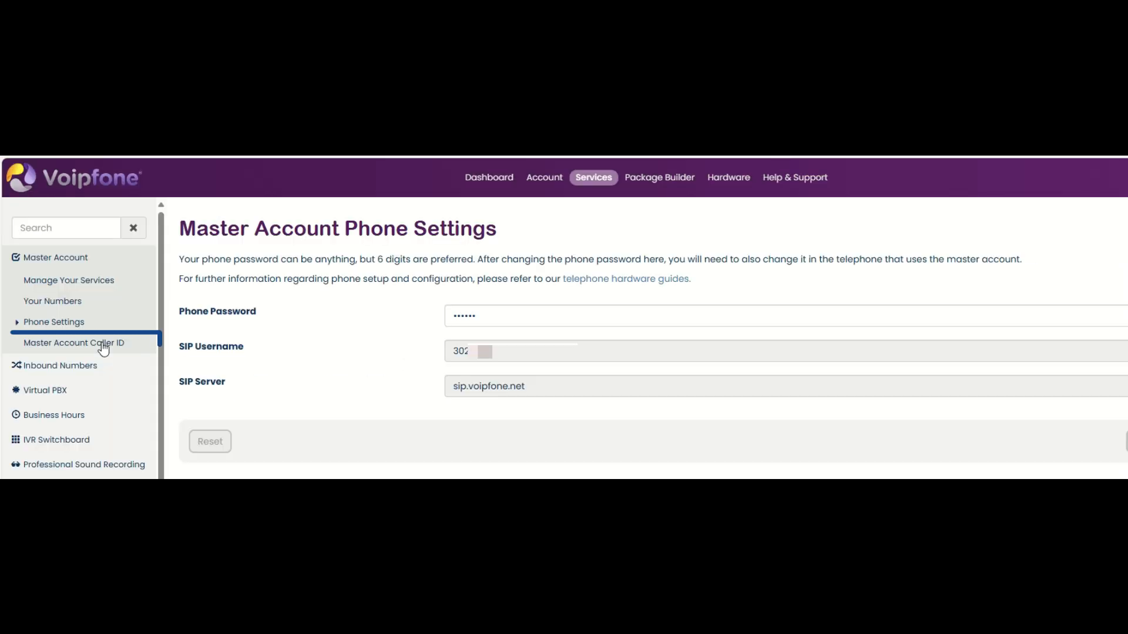
In Voipfone's Master Account Caller ID settings, try Withheld and the first Voipfone number as the Forced Voice CLI.
click(101, 344)
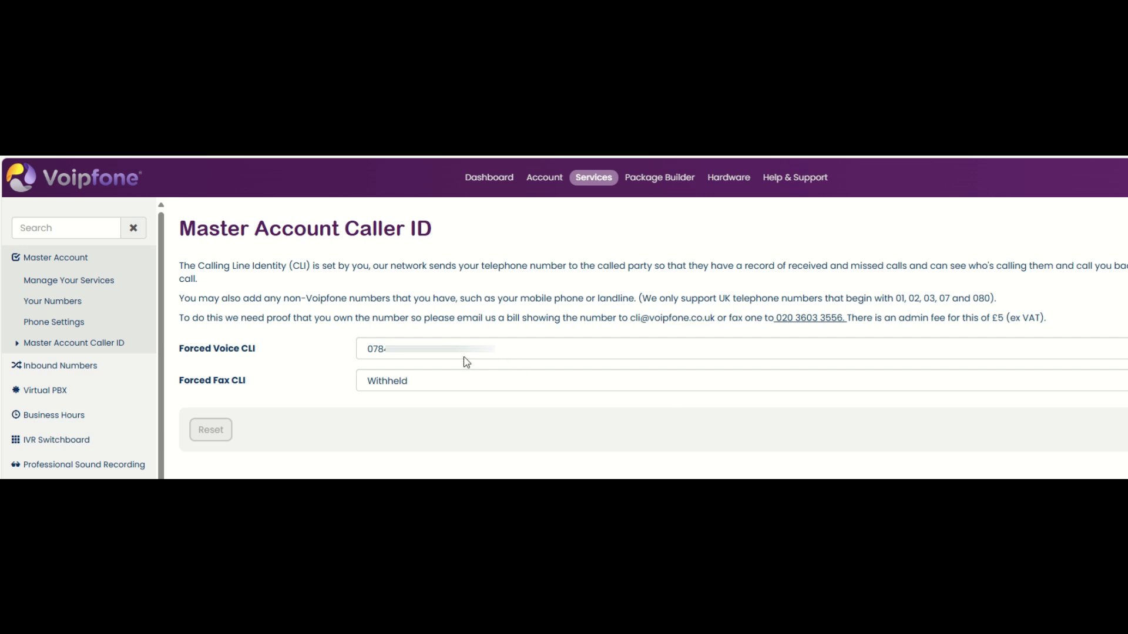
click(742, 349)
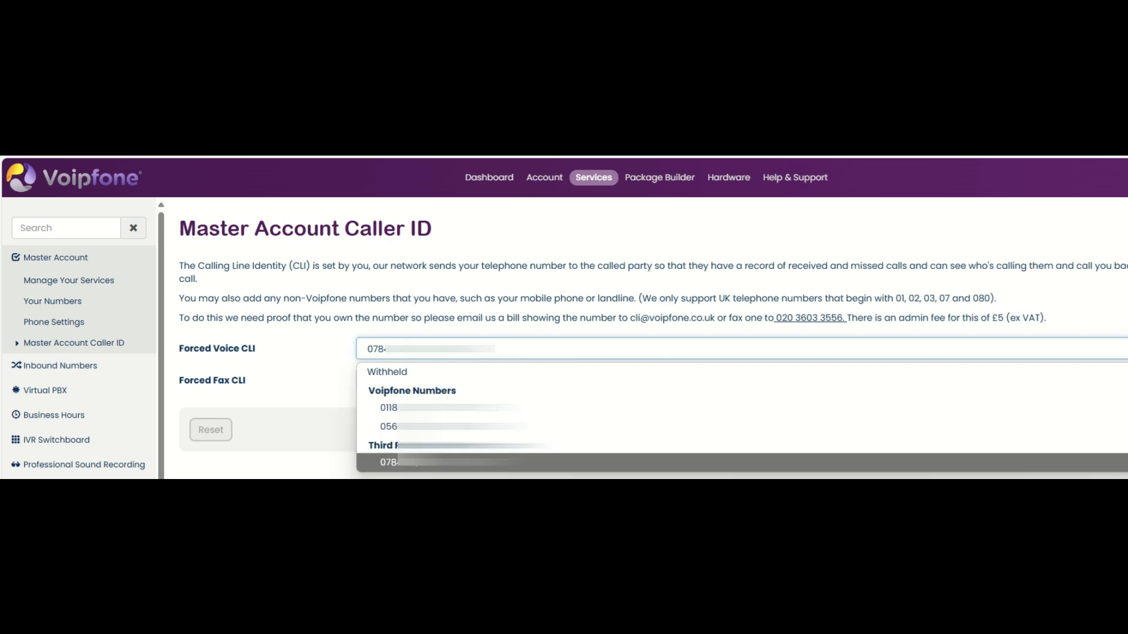
click(422, 370)
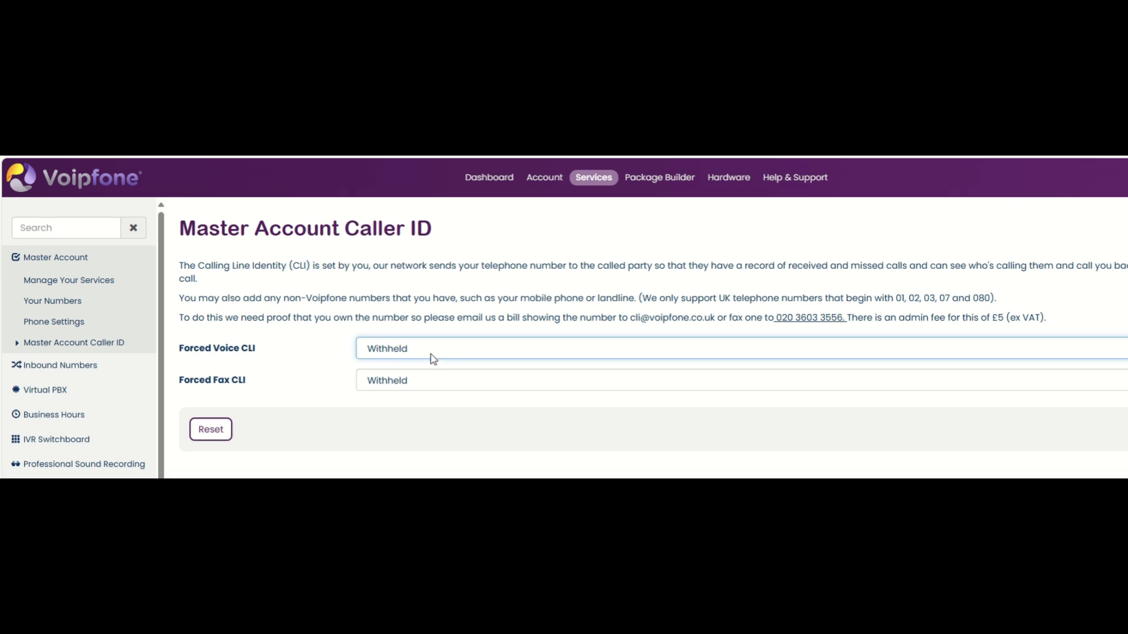
click(434, 359)
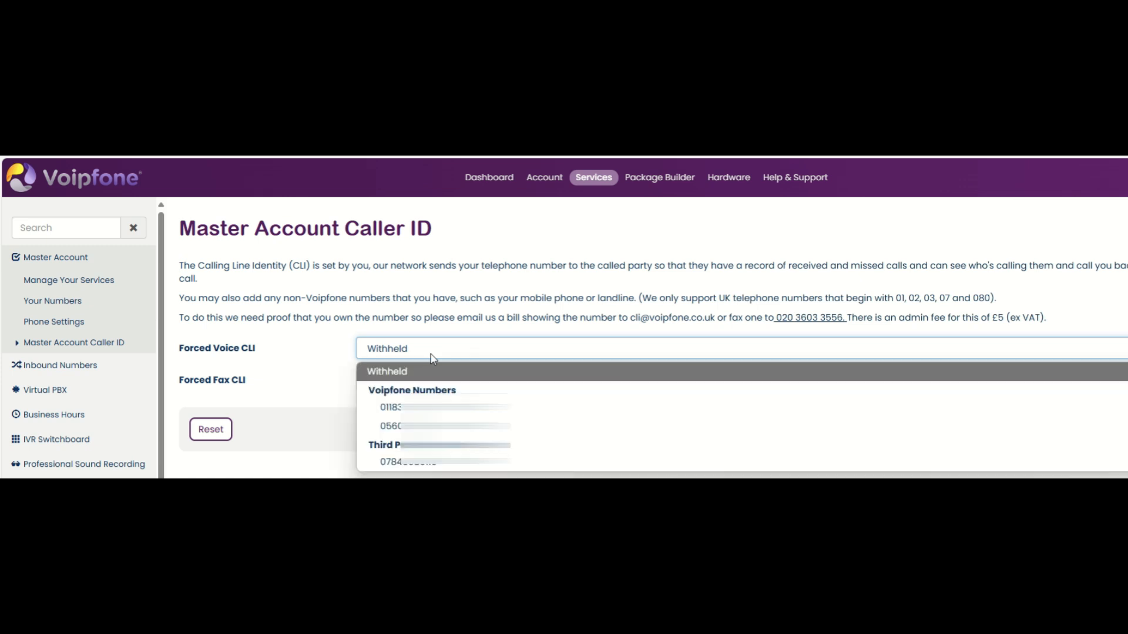
click(434, 408)
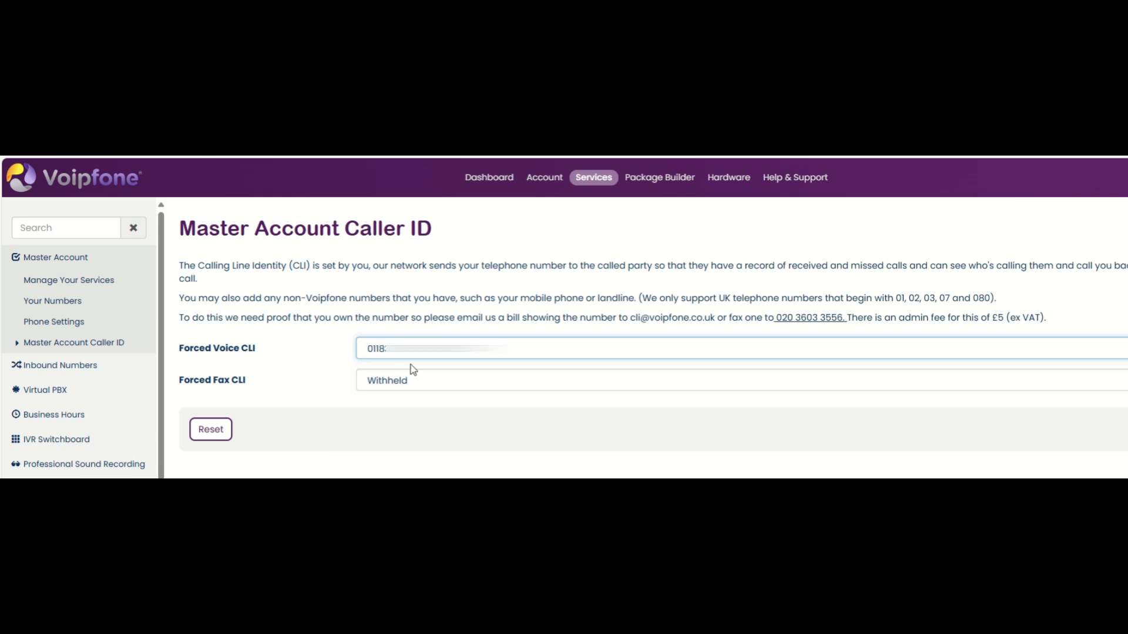
Set the Forced Voice CLI back to the third-party mobile number and look over its choices again without saving.
click(460, 355)
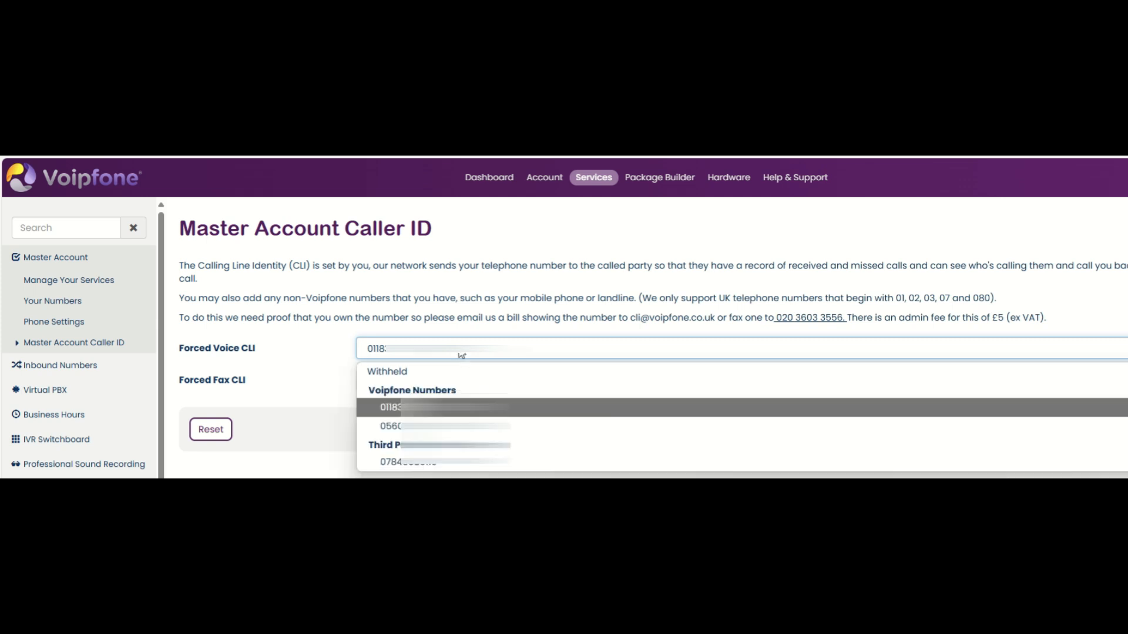
click(441, 469)
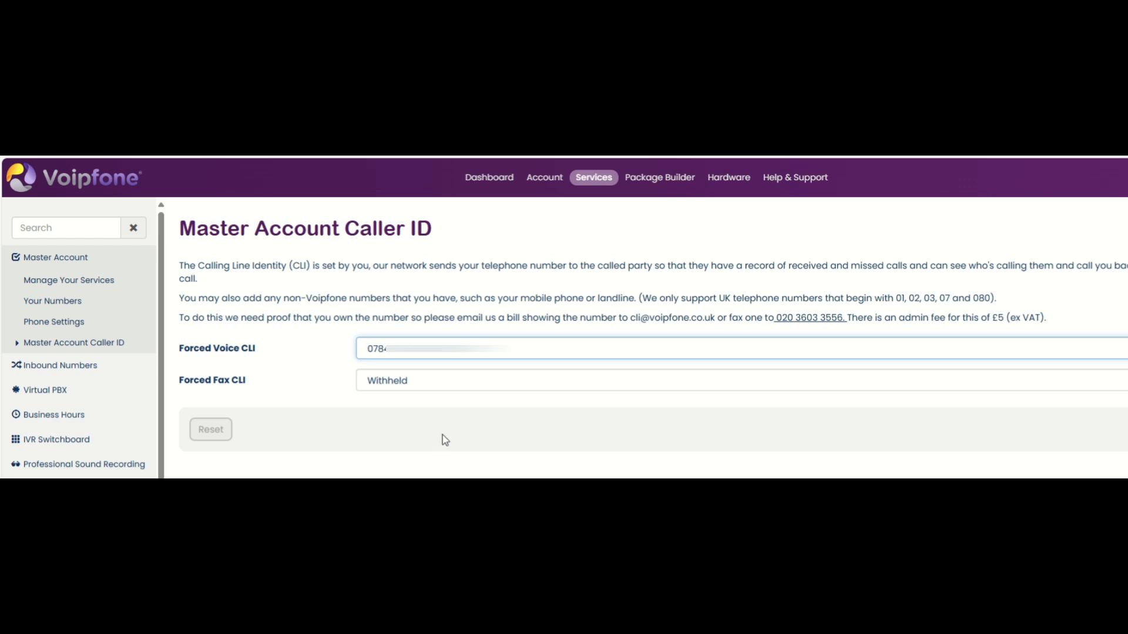
click(412, 354)
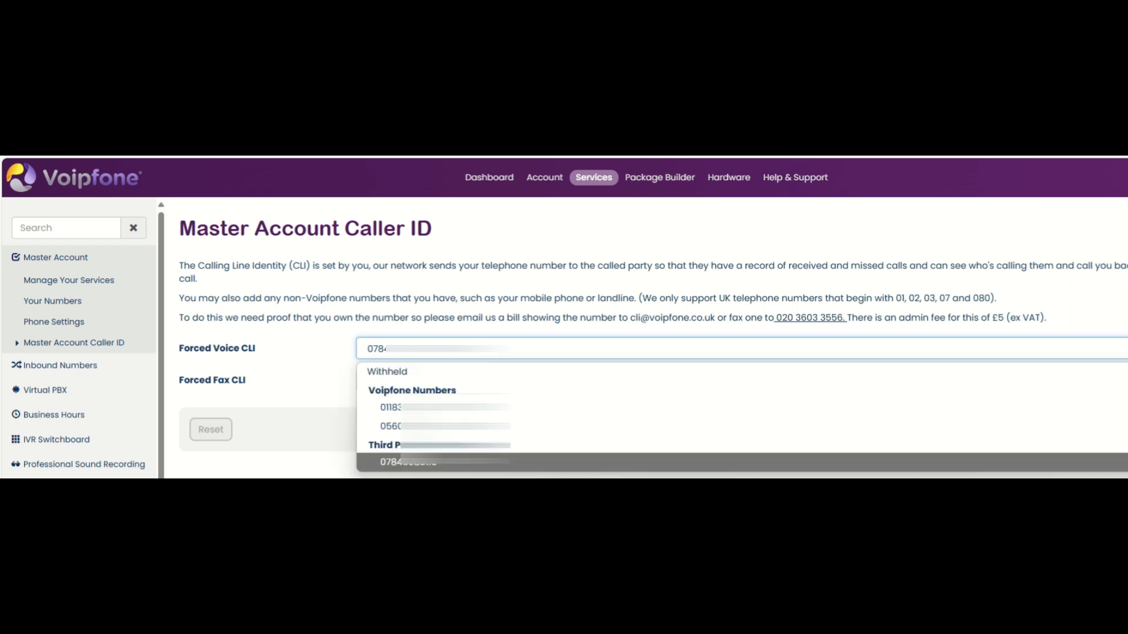
click(406, 371)
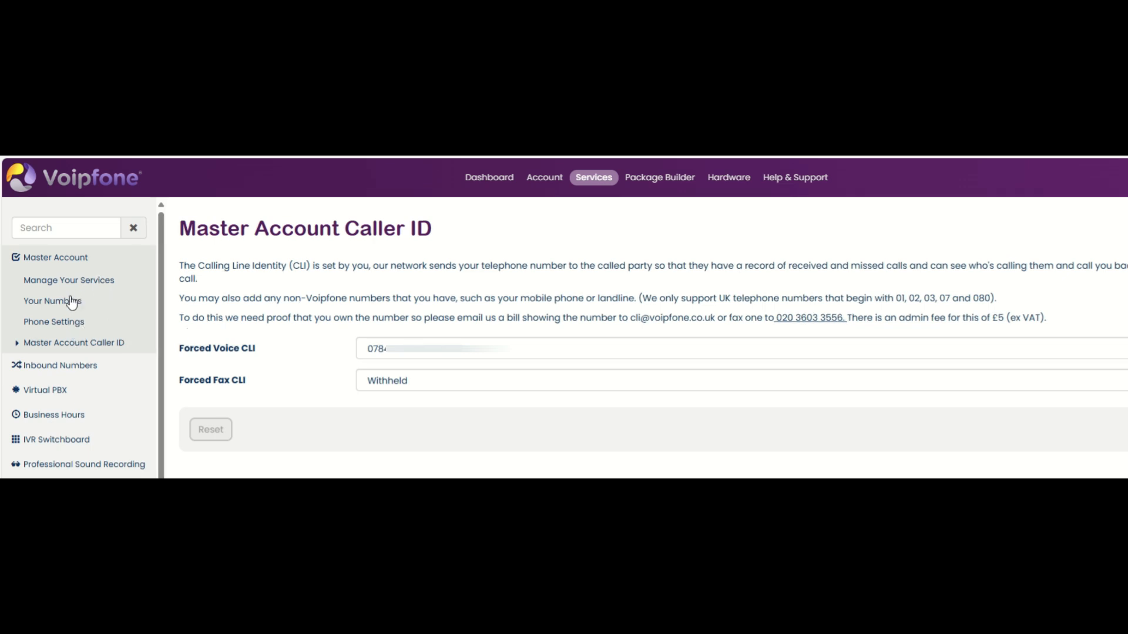
Switch to the 3CX Admin Console, look over the user extensions and open the VOIPFONE trunk's General settings.
click(71, 259)
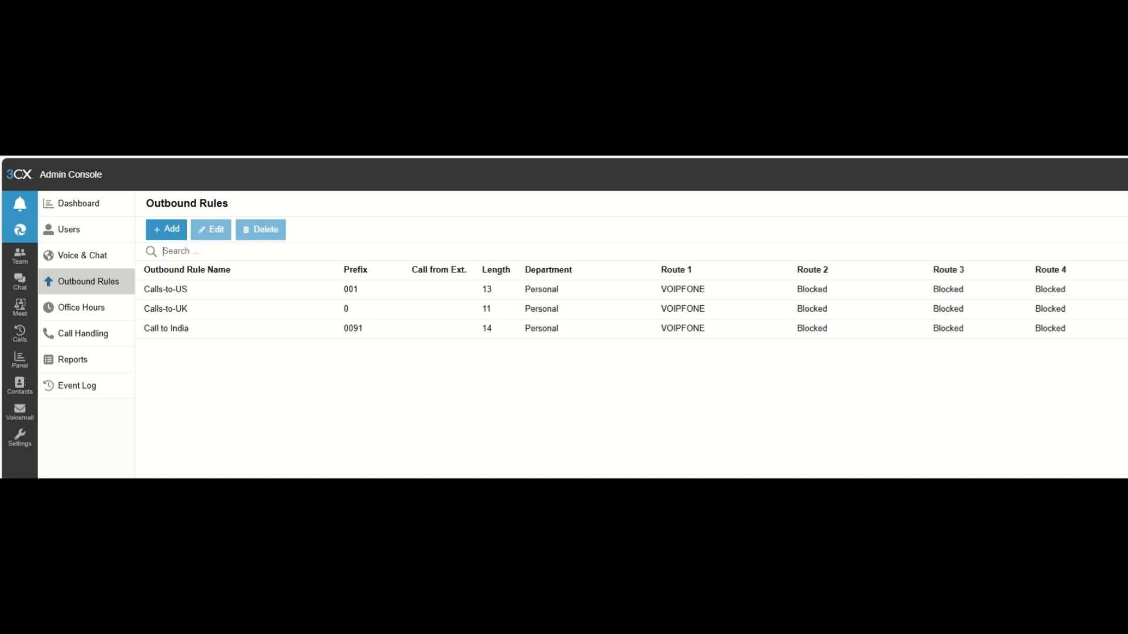
click(74, 238)
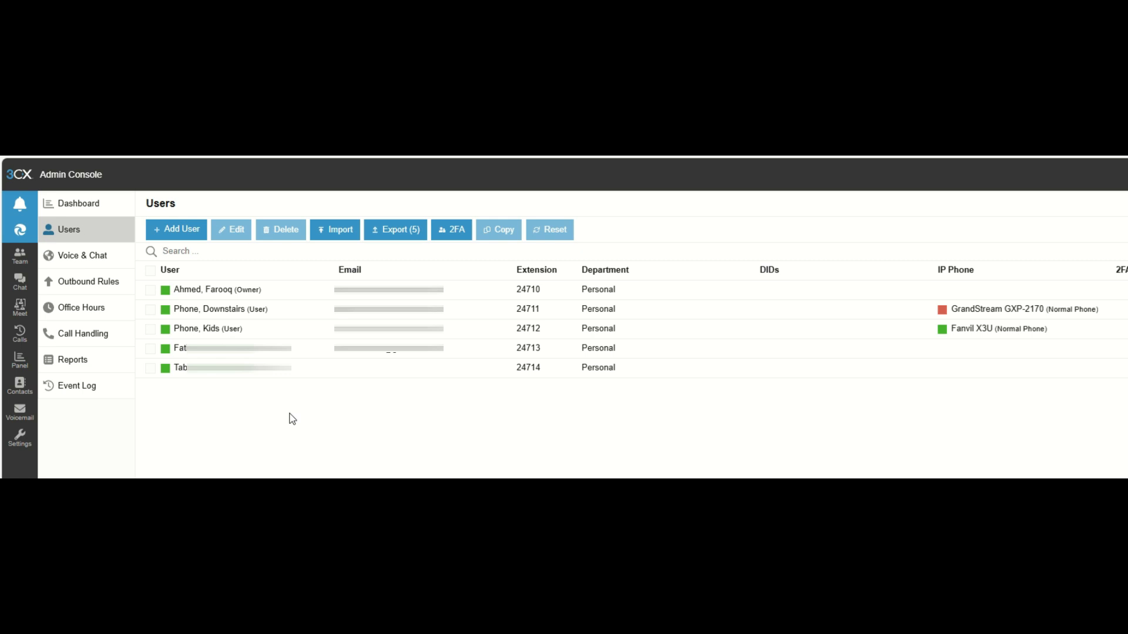
click(104, 264)
click(213, 292)
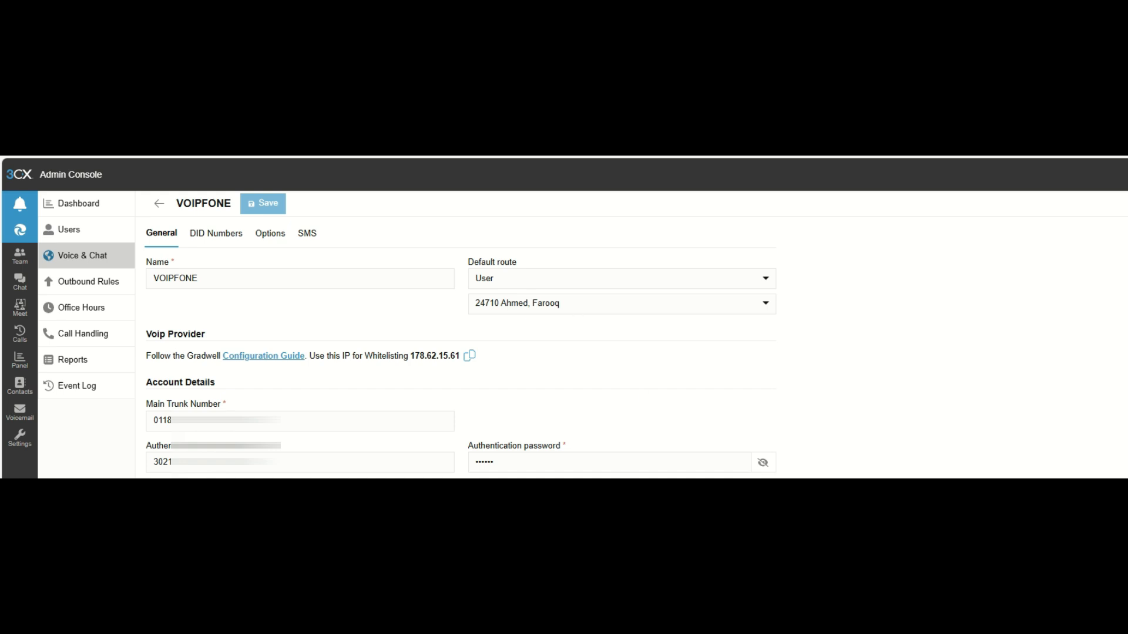
Switch to the 3CX desktop softphone, view its missed call history and close the softphone window.
drag(758, 428, 910, 231)
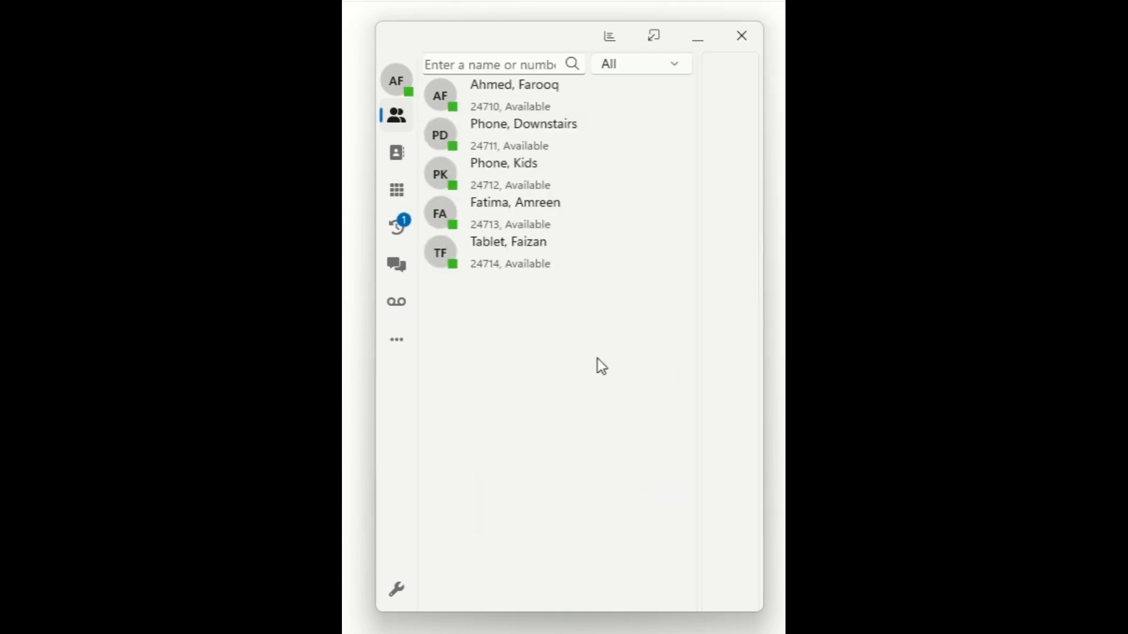
click(395, 224)
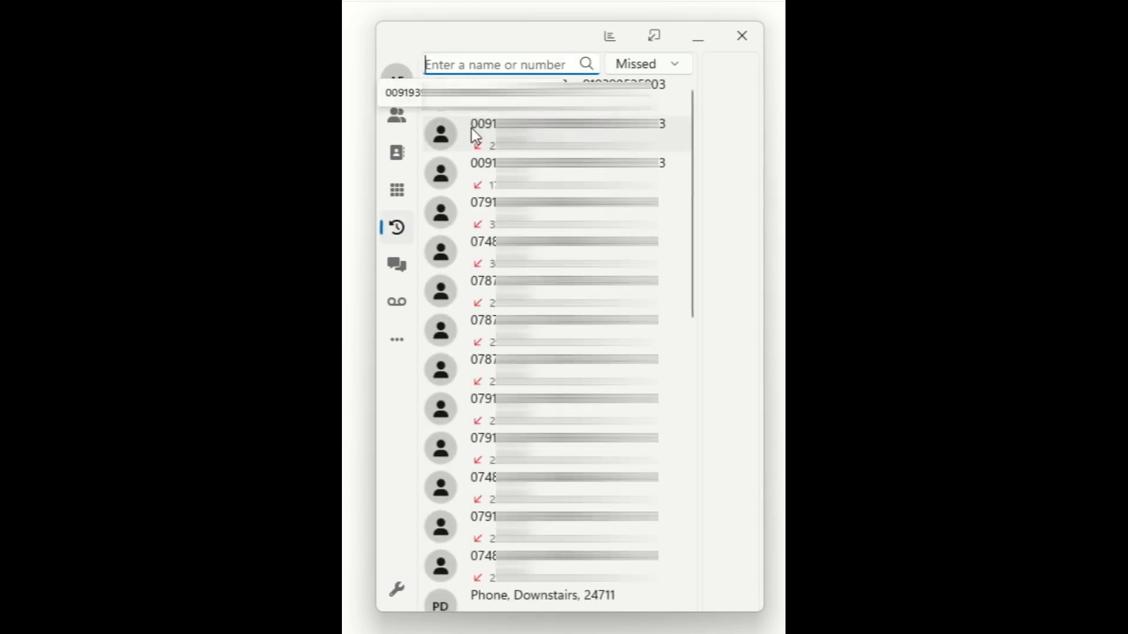
click(736, 48)
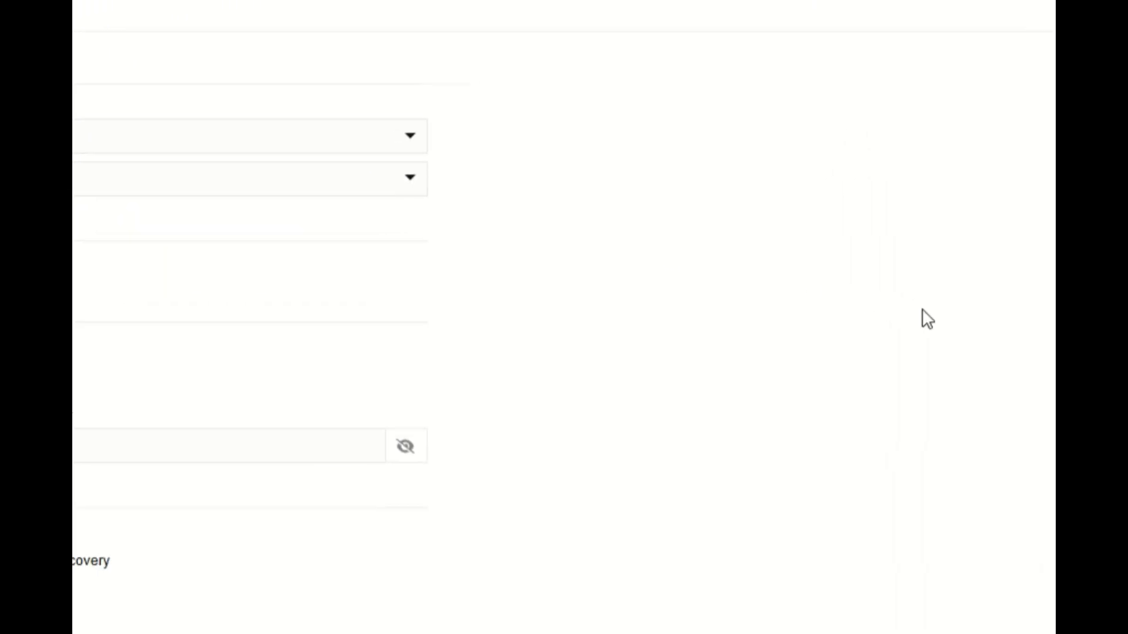